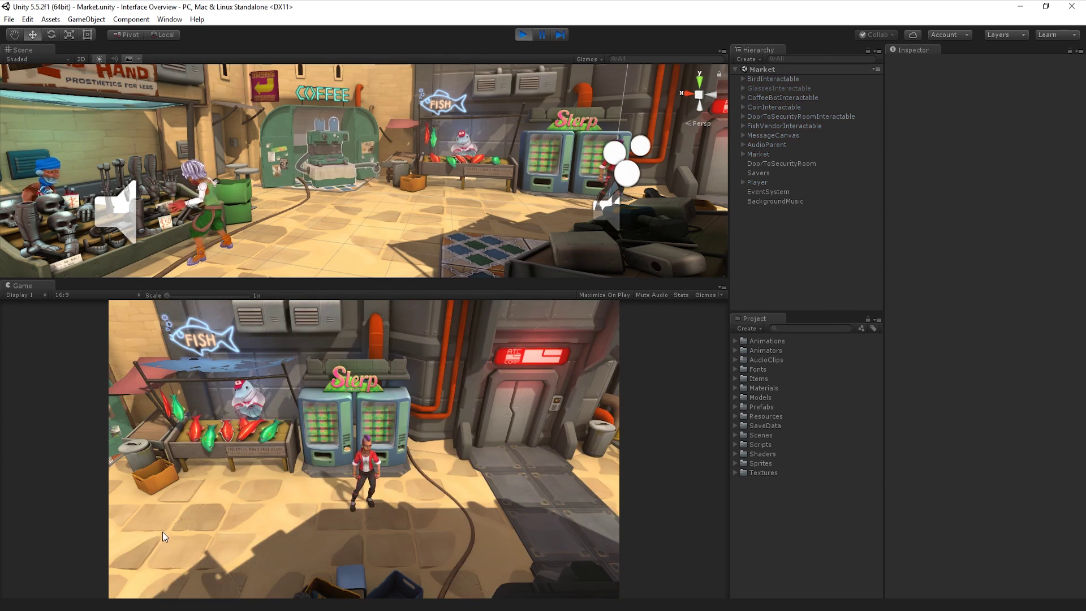
# Walk the player character across the market, then stop Play mode
pyautogui.click(162, 535)
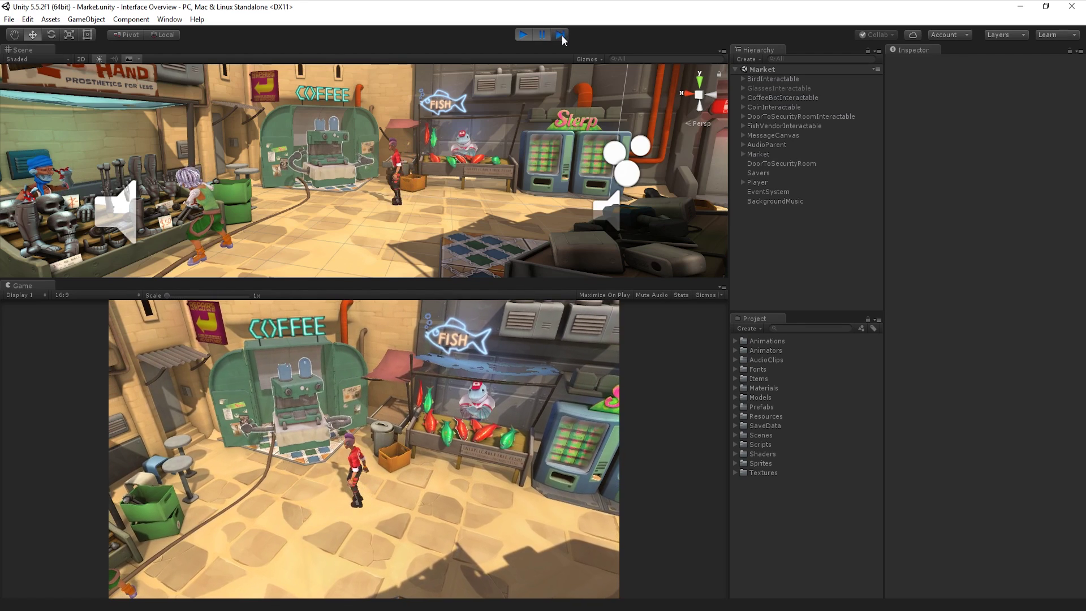
pyautogui.click(523, 34)
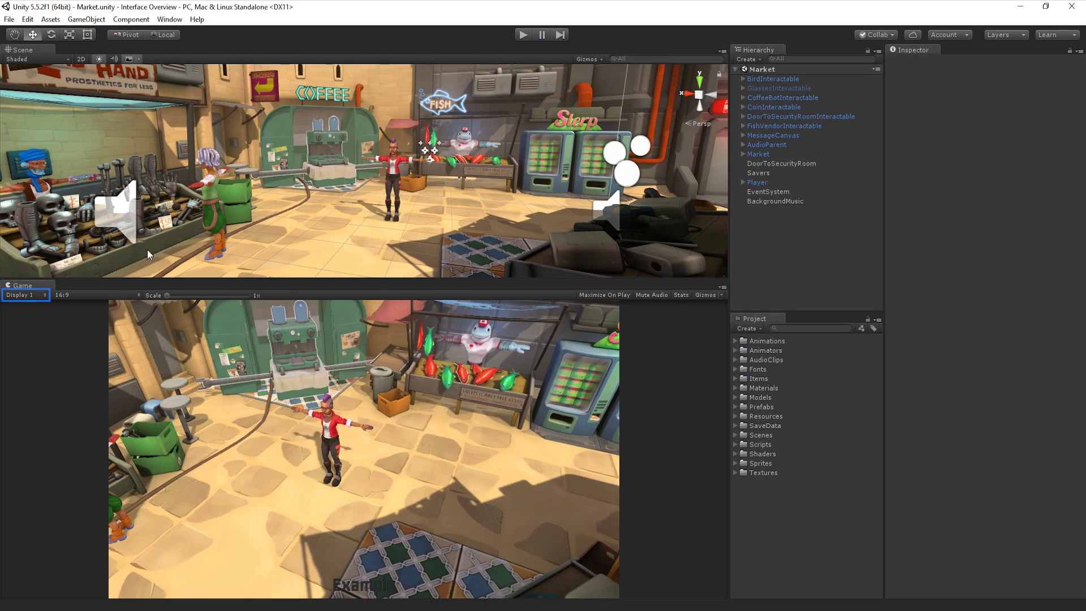
pyautogui.click(43, 296)
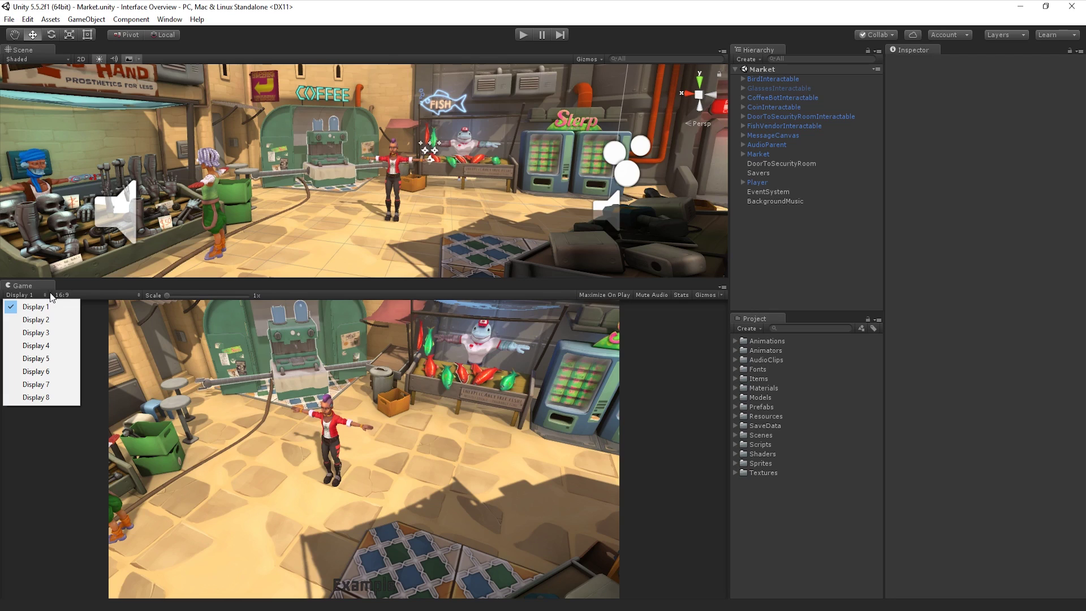
pyautogui.click(50, 296)
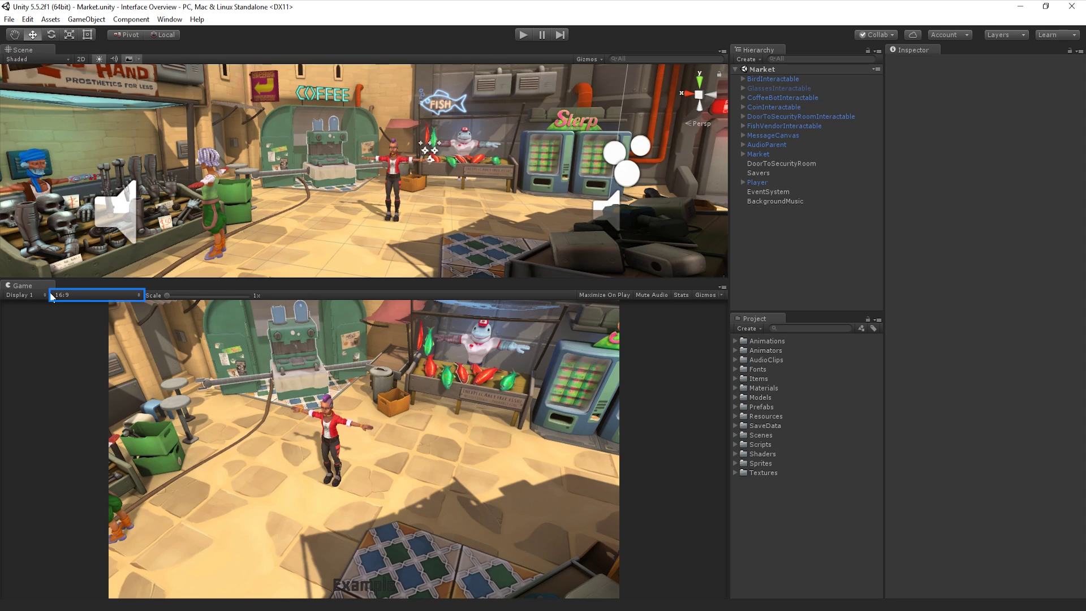
# Cycle the Game view aspect through Free Aspect, 4:3 and 16:10, ending on Standalone (1024x768)
pyautogui.click(131, 294)
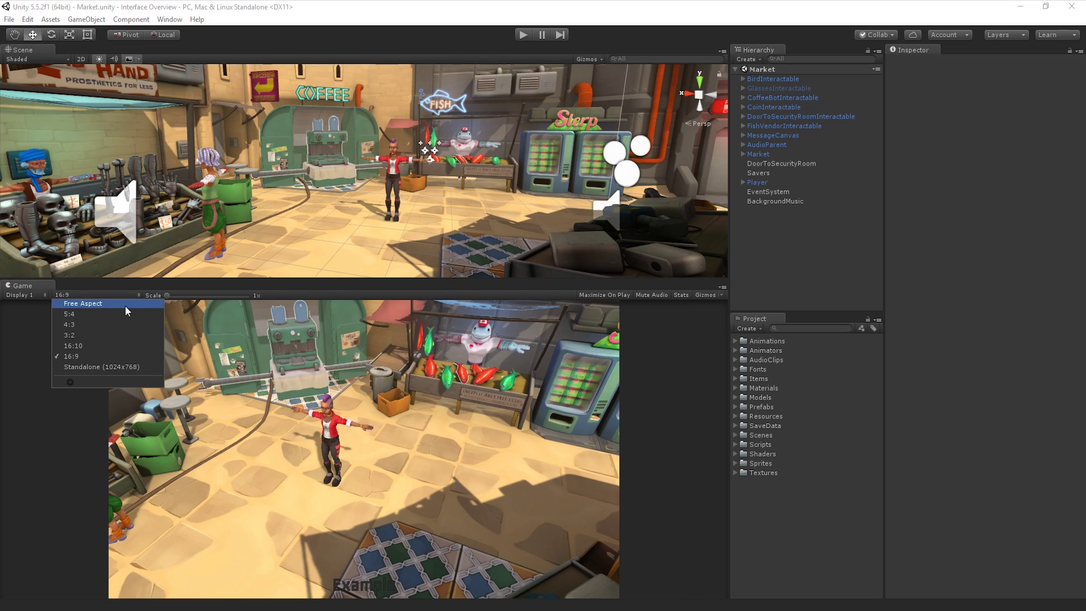
pyautogui.click(125, 305)
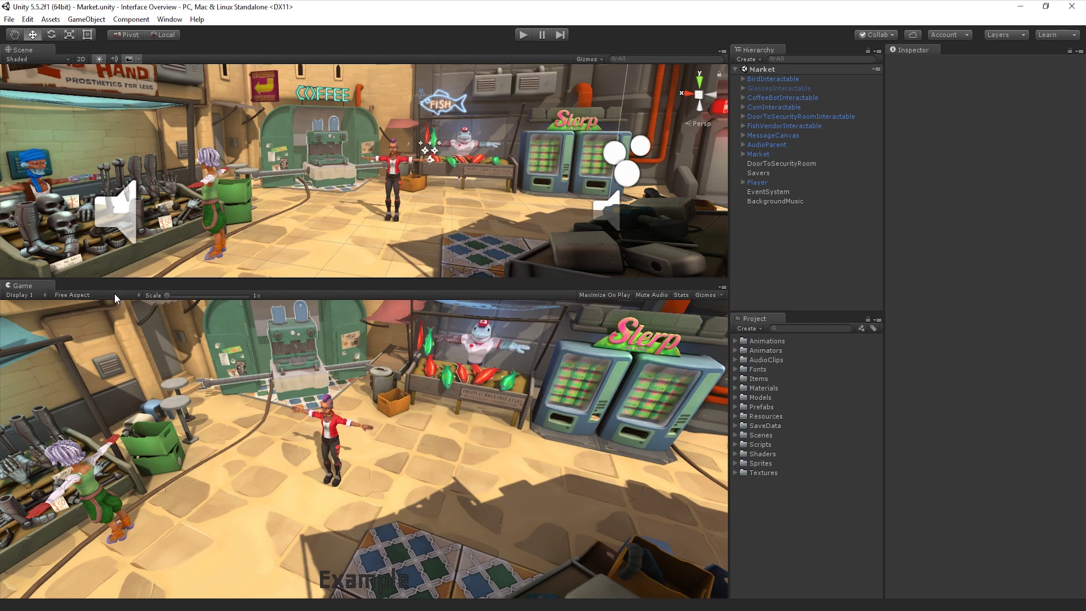
pyautogui.click(114, 296)
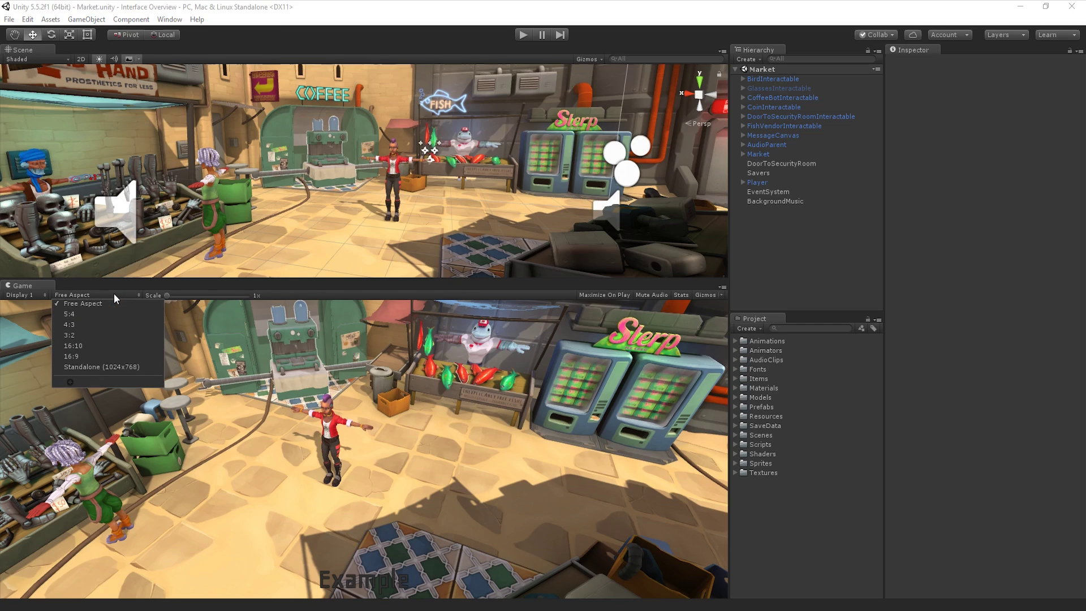
pyautogui.click(110, 324)
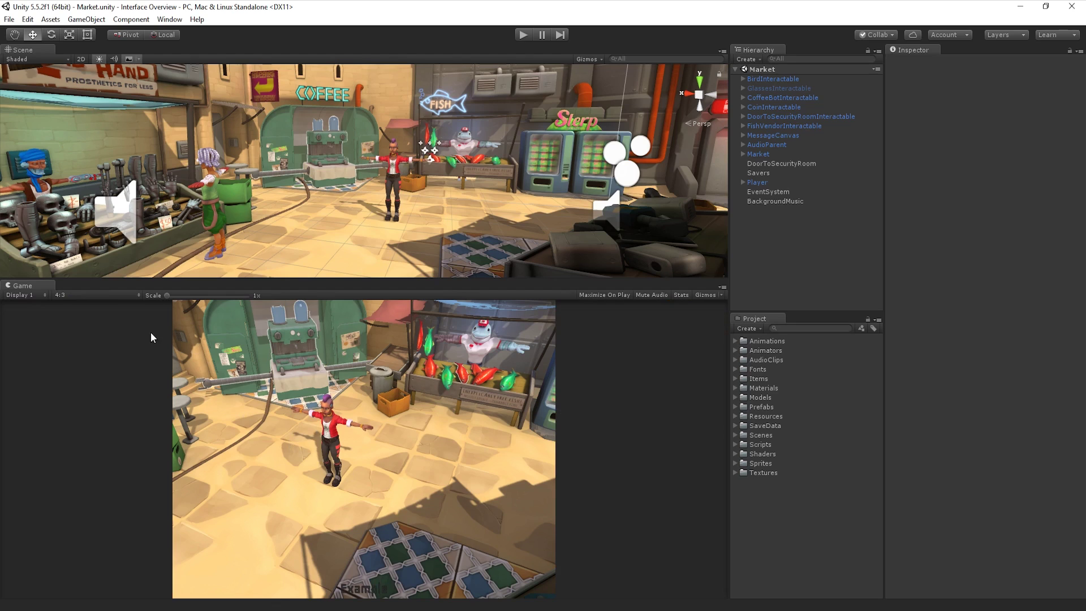
pyautogui.click(93, 293)
pyautogui.click(96, 348)
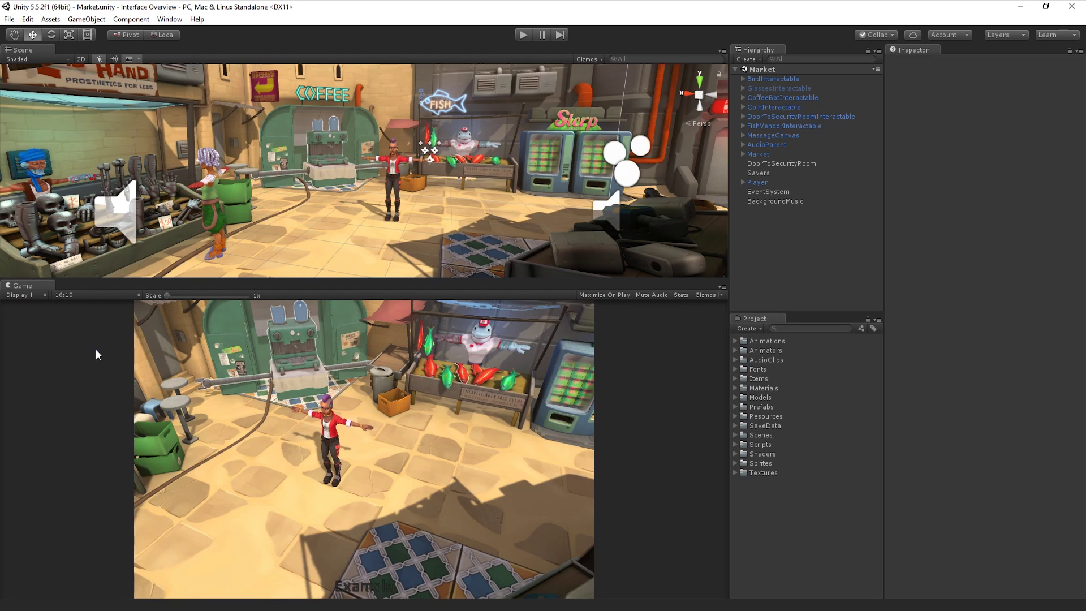
pyautogui.click(111, 294)
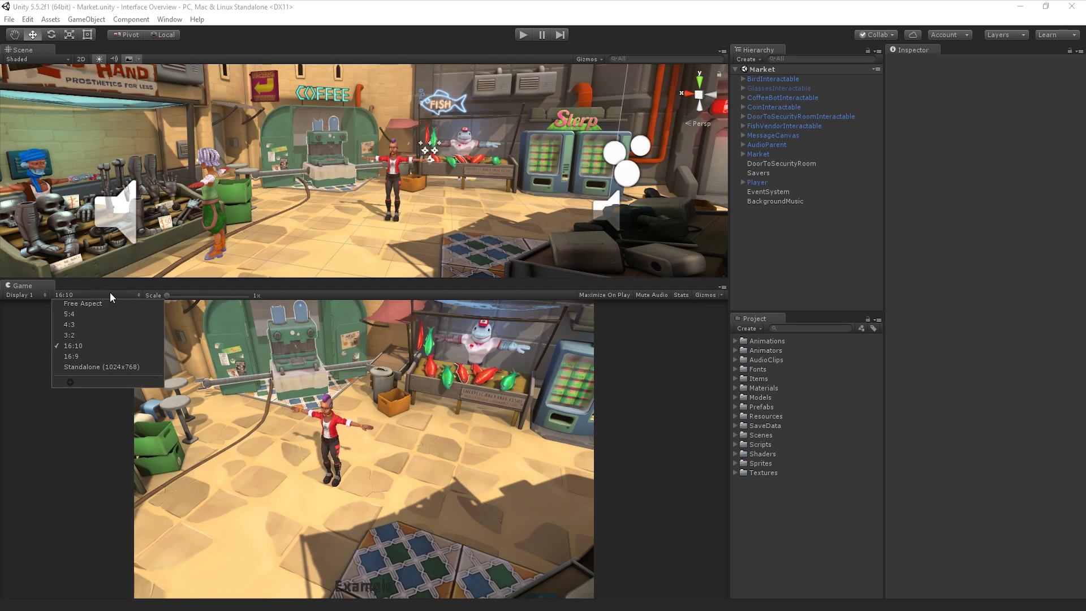
pyautogui.click(108, 368)
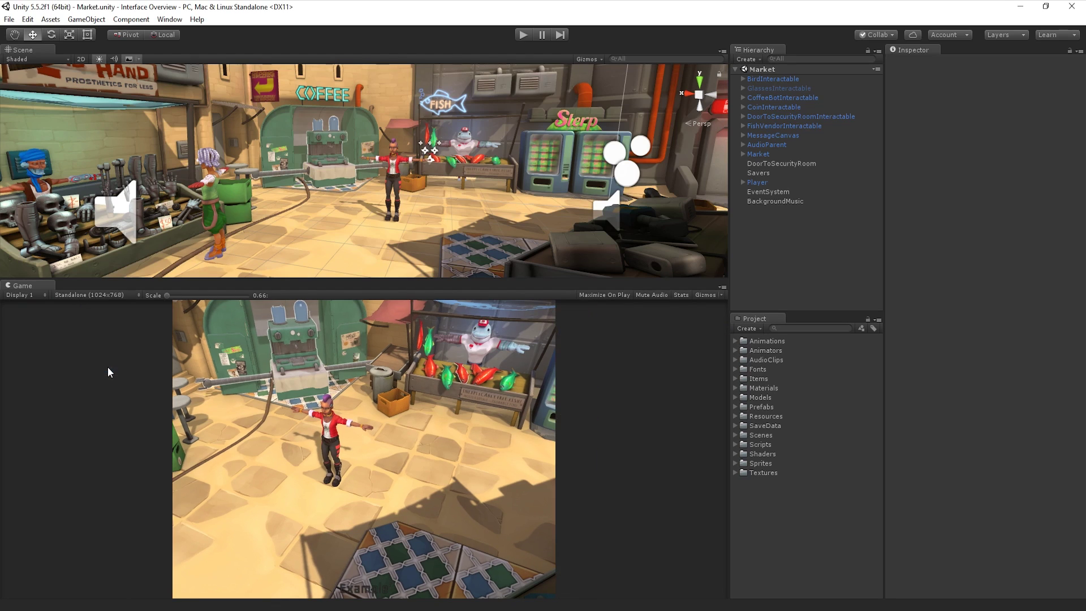
pyautogui.click(102, 295)
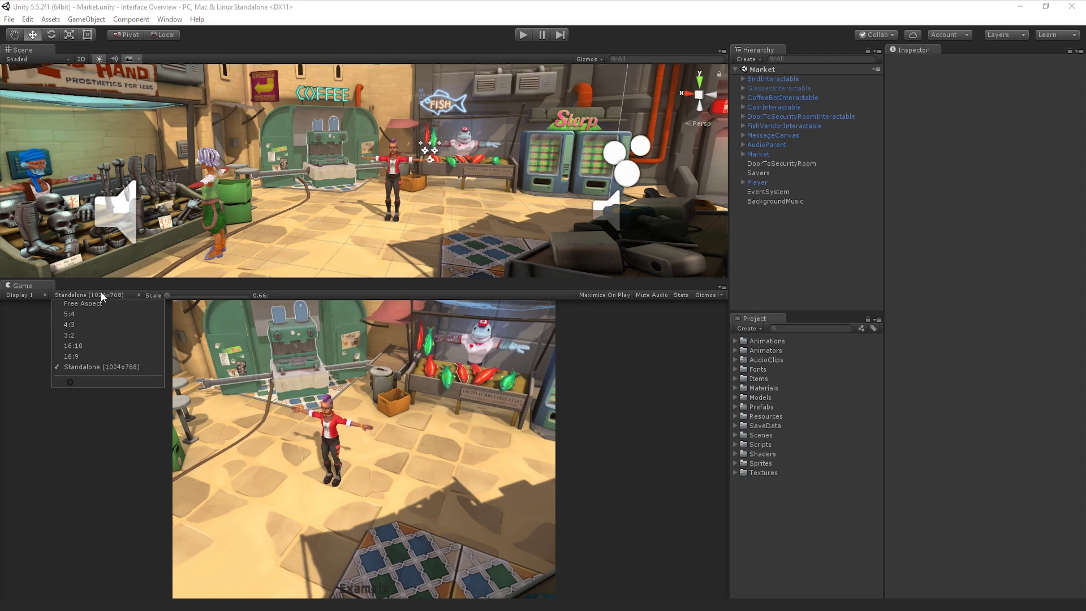
# Add a Game view resolution preset named 'Custom Resolution' sized 500 x 800
pyautogui.click(71, 383)
pyautogui.click(147, 399)
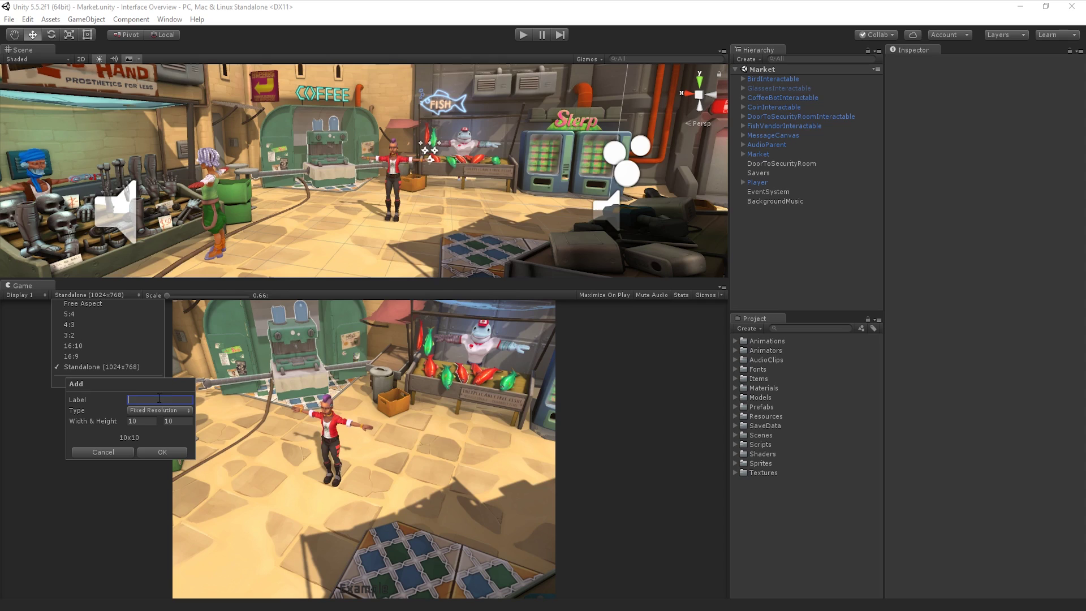
pyautogui.write('Custom Resolution')
pyautogui.click(154, 416)
pyautogui.write('500')
pyautogui.press('Tab')
pyautogui.write('800')
pyautogui.click(170, 455)
# Switch the Game view back to the 16:9 aspect
pyautogui.click(149, 426)
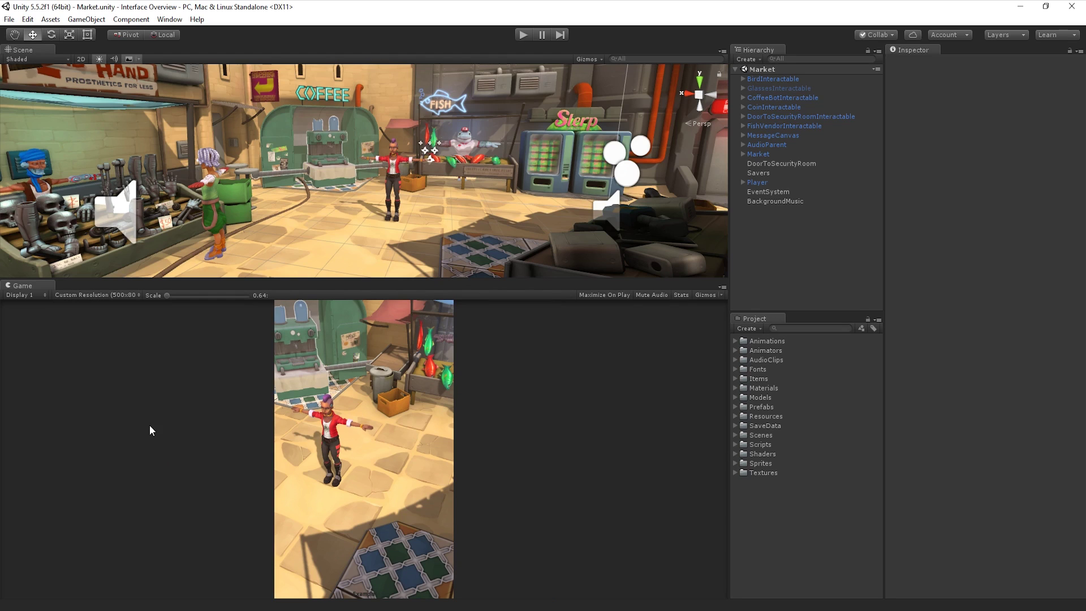
pyautogui.click(124, 295)
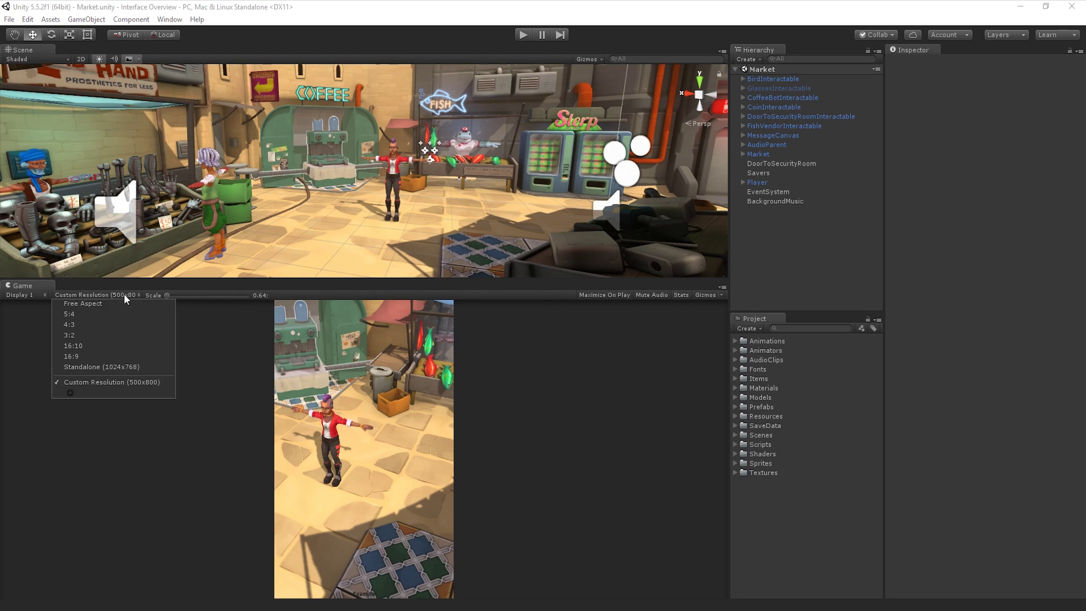
pyautogui.click(107, 357)
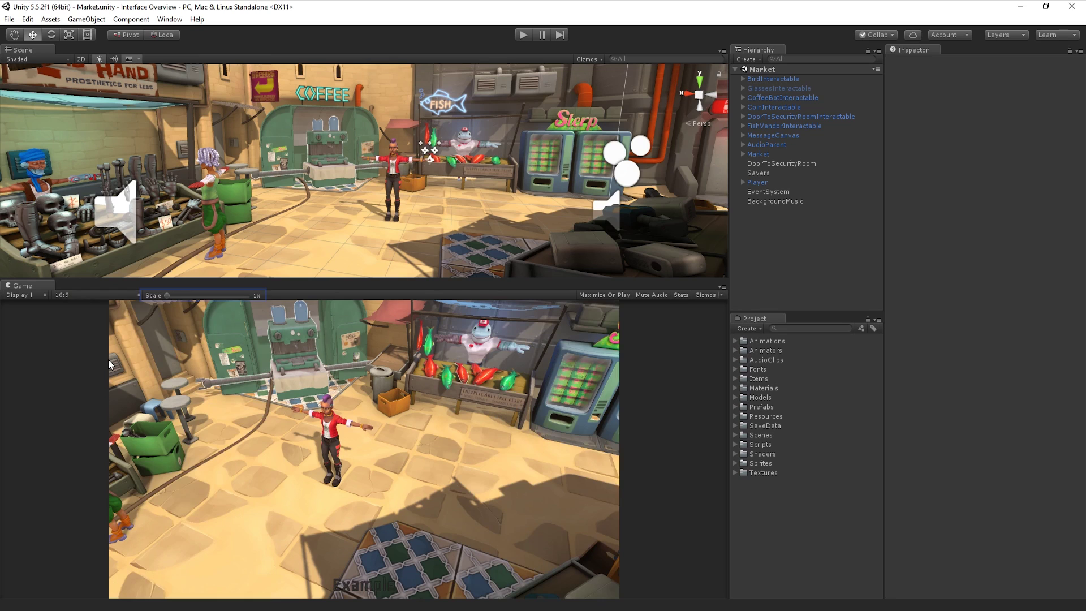
pyautogui.moveTo(168, 296); pyautogui.dragTo(215, 297)
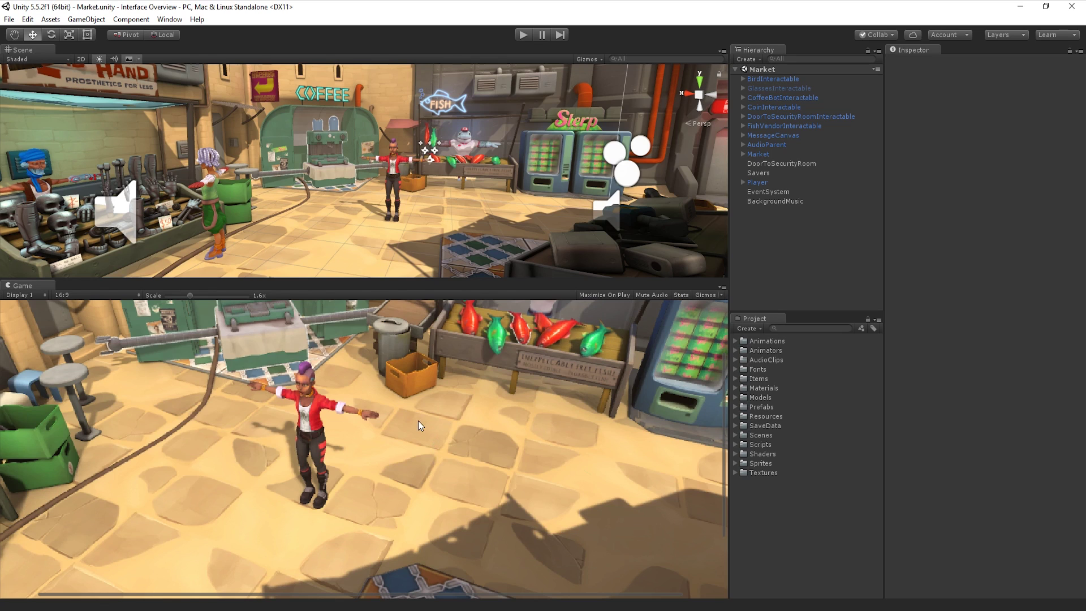
pyautogui.scroll(-3, 419, 419)
pyautogui.scroll(5, 417, 430)
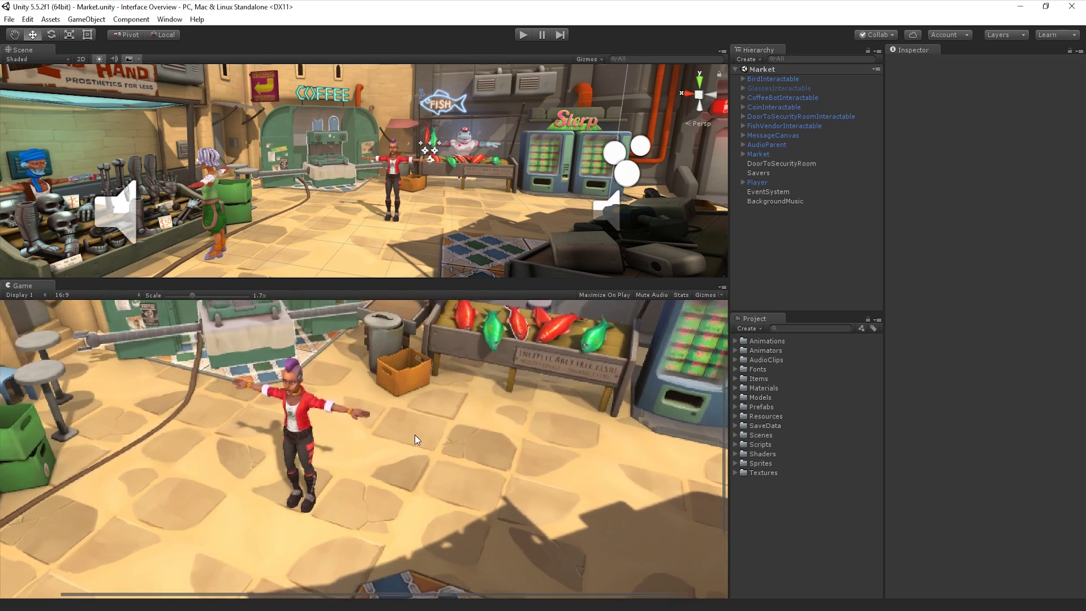
pyautogui.scroll(-4, 409, 442)
pyautogui.scroll(2, 407, 437)
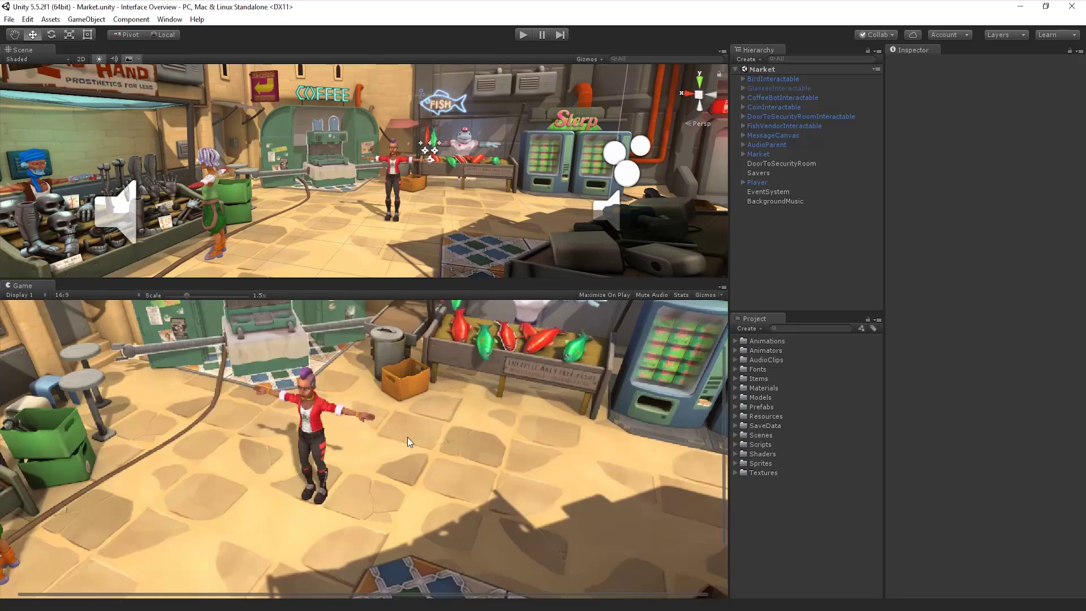
pyautogui.moveTo(408, 436); pyautogui.dragTo(344, 391, button='middle')
pyautogui.scroll(-3, 314, 403)
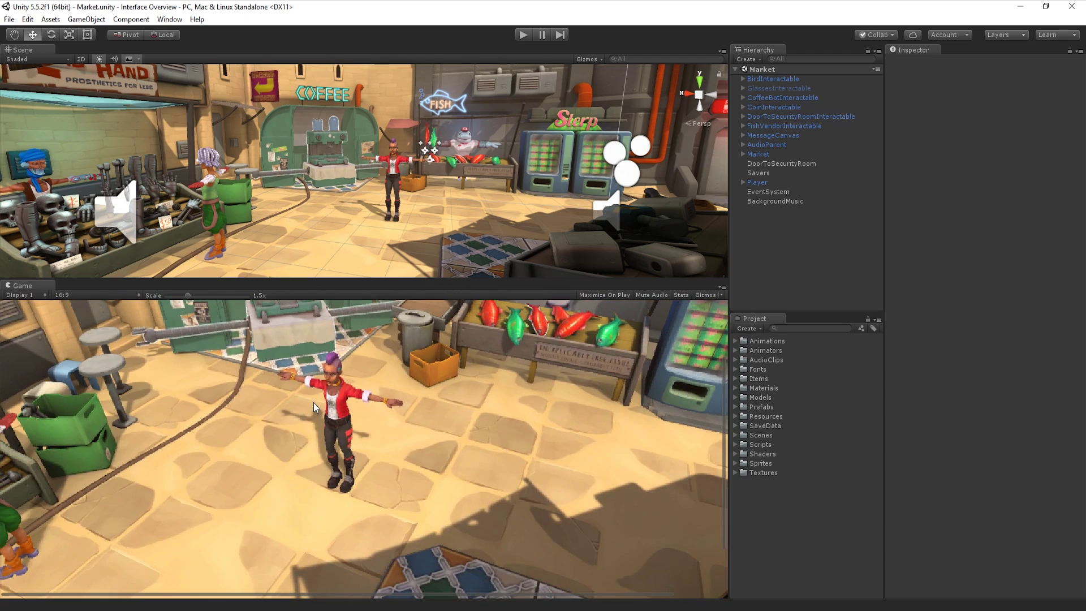
pyautogui.scroll(-2, 315, 405)
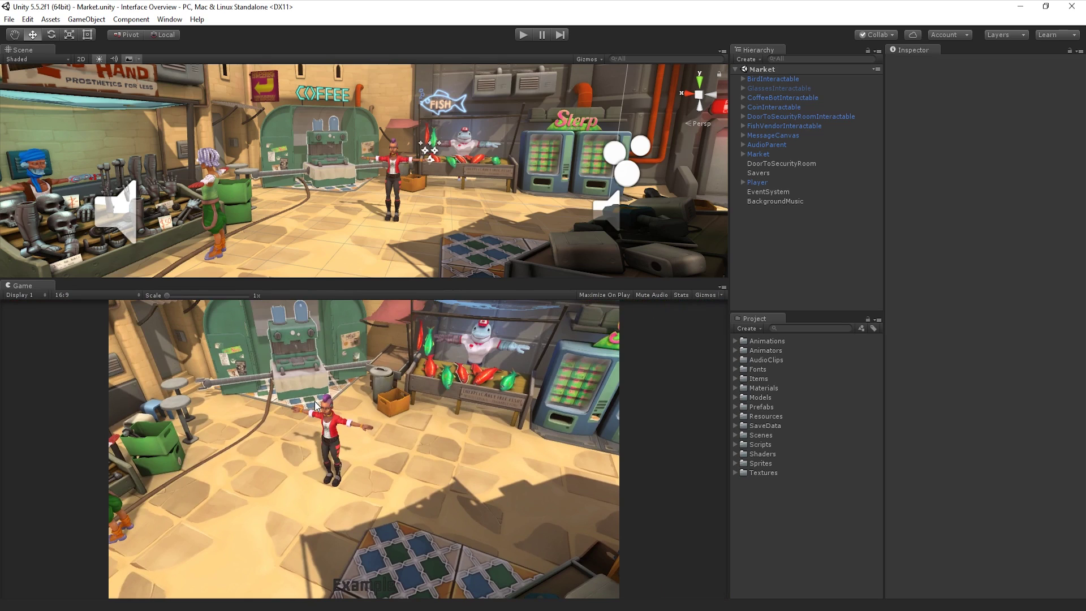
# Turn on Maximize On Play and start Play mode with Ctrl+P
pyautogui.click(592, 297)
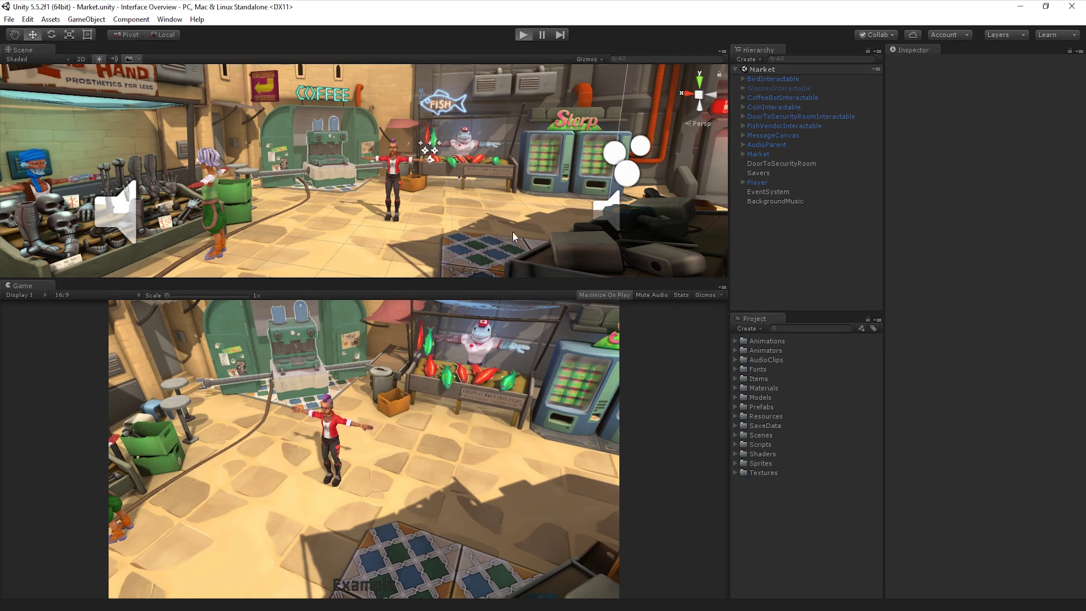
pyautogui.hotkey('ctrl', 'p')
# Walk the character to the lower left, the bottom and the coffee stand, then stop Play mode
pyautogui.click(202, 504)
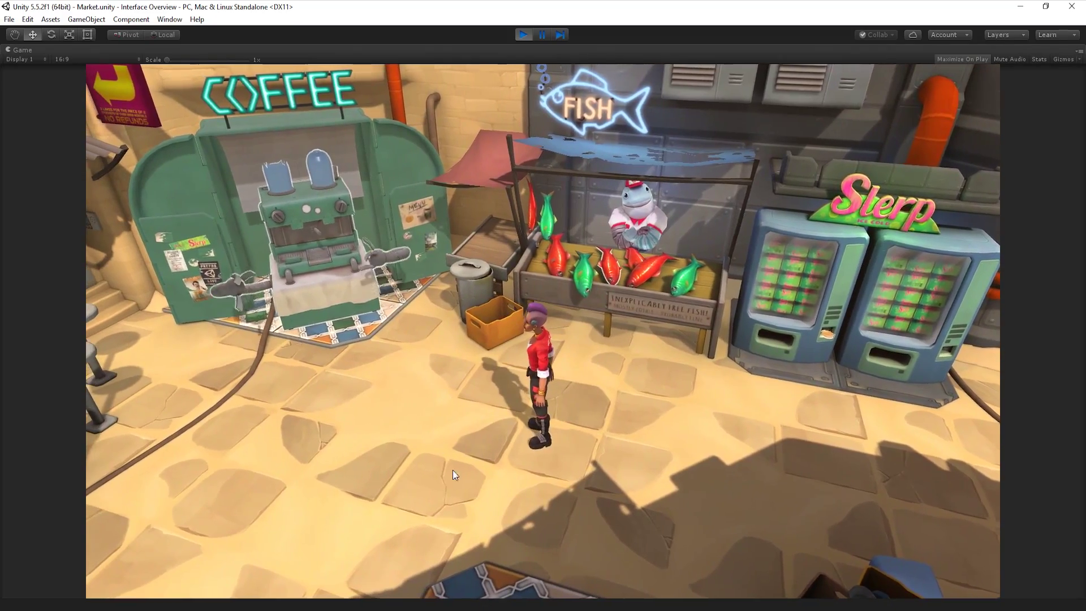
pyautogui.click(473, 583)
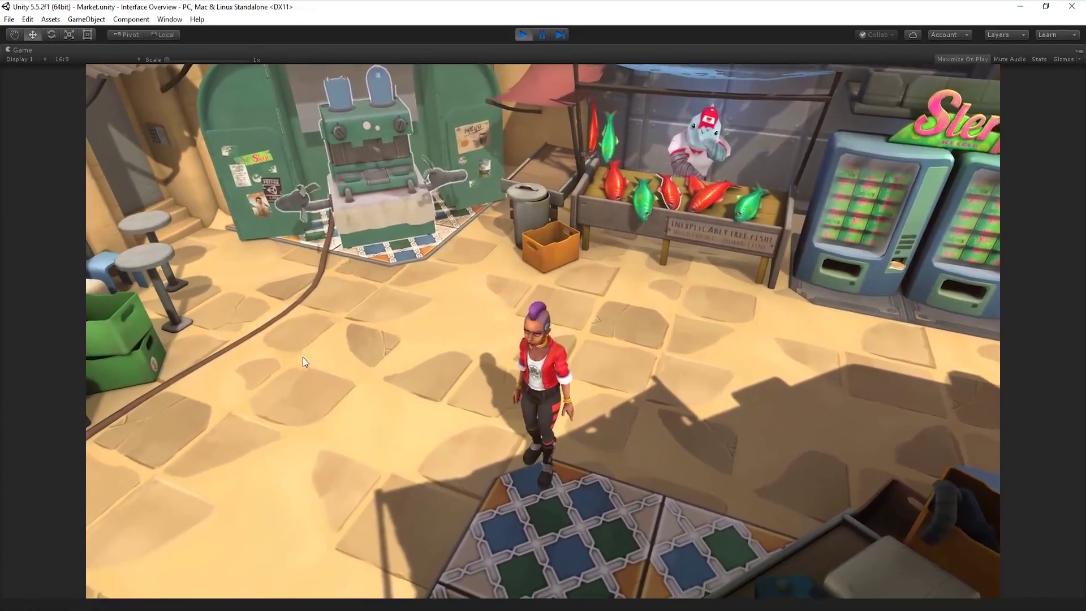
pyautogui.click(300, 351)
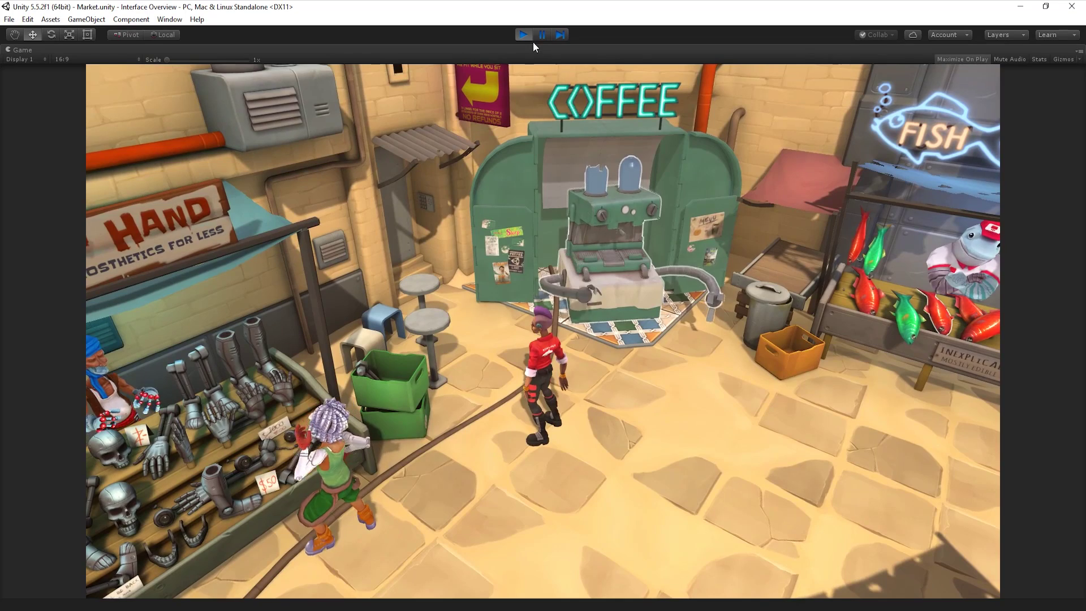
pyautogui.click(524, 35)
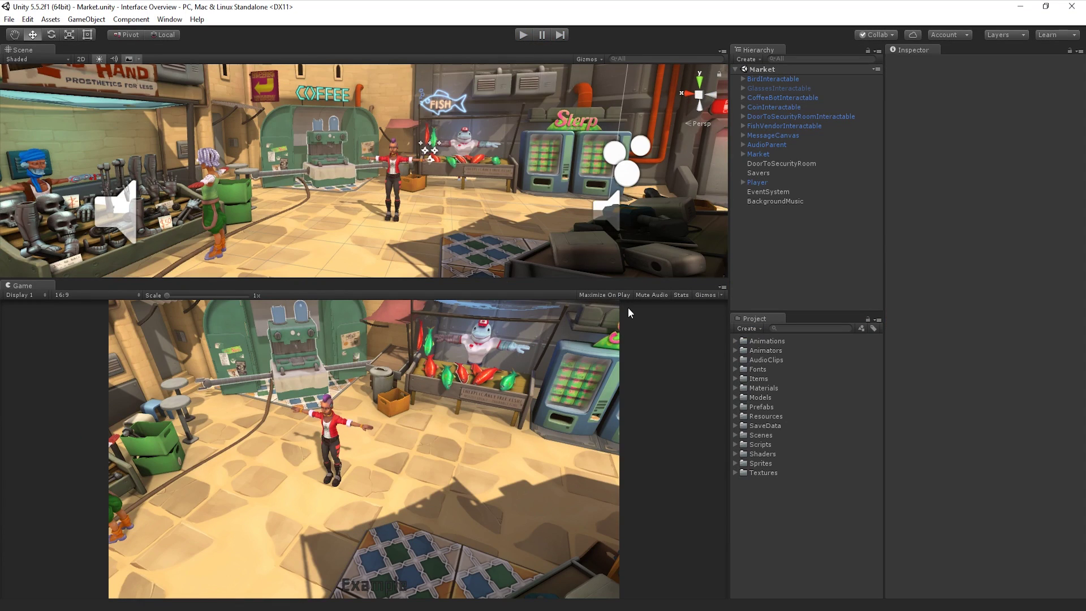
# Start Play mode again and turn on Mute Audio in the Game view
pyautogui.click(527, 39)
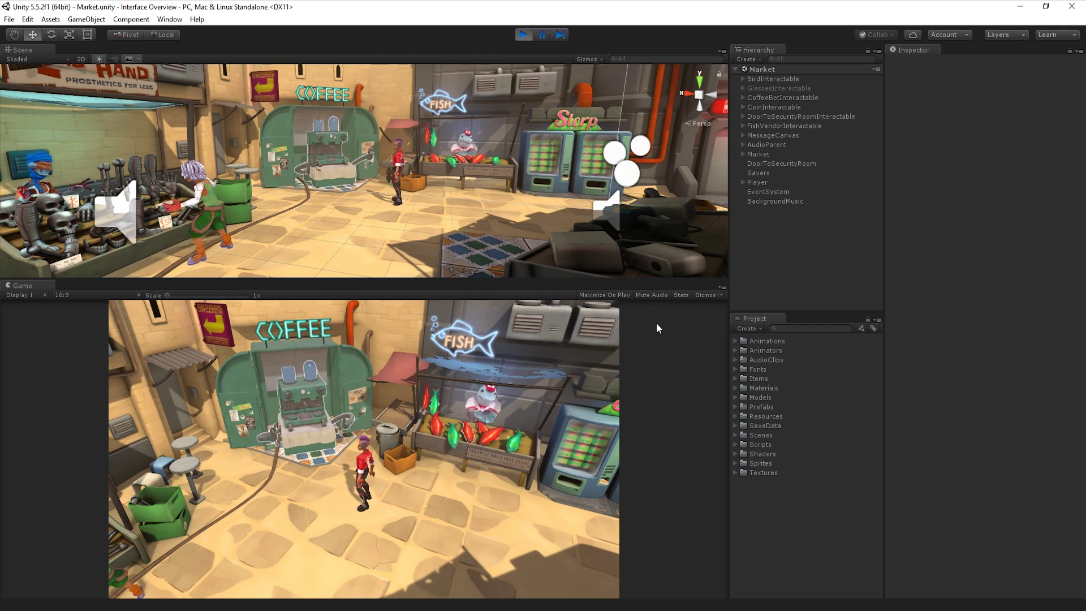
pyautogui.click(658, 297)
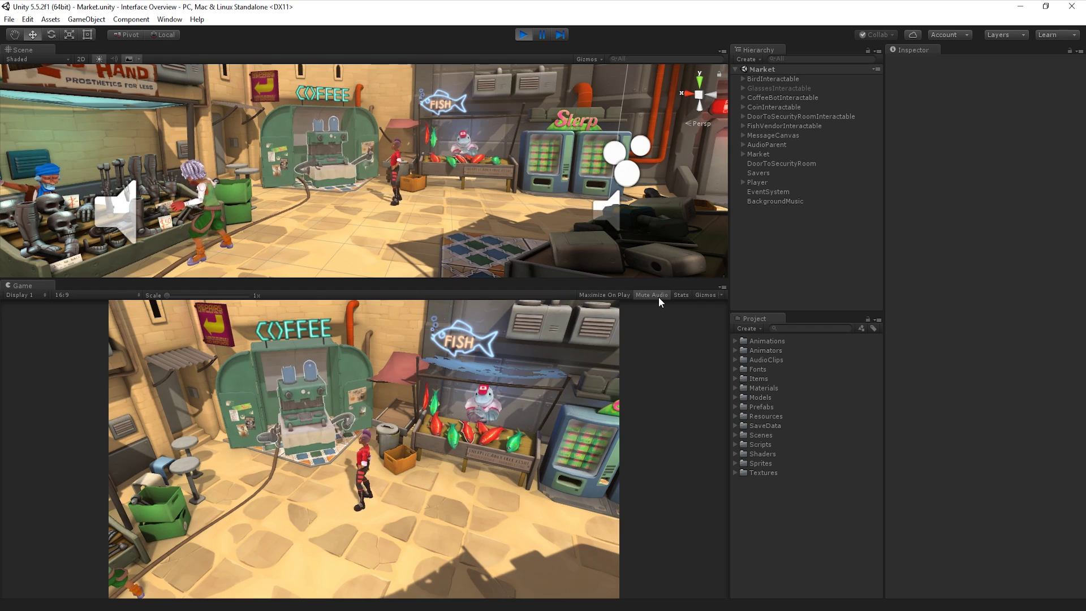
# Stop the game, enable Stats, then replay, walking the character to the coffee machine and back
pyautogui.click(525, 35)
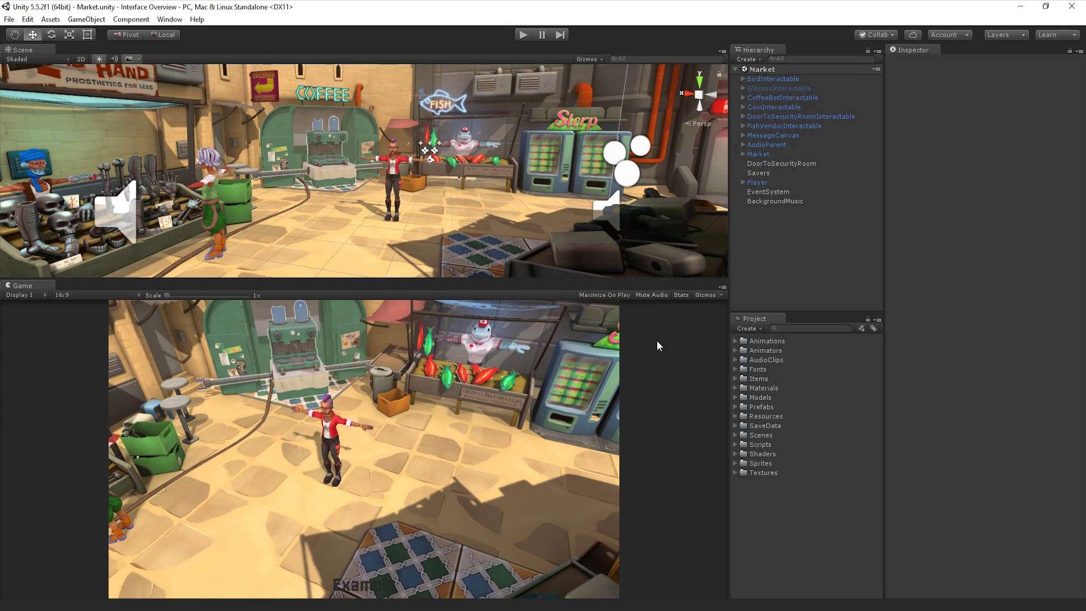
pyautogui.click(686, 295)
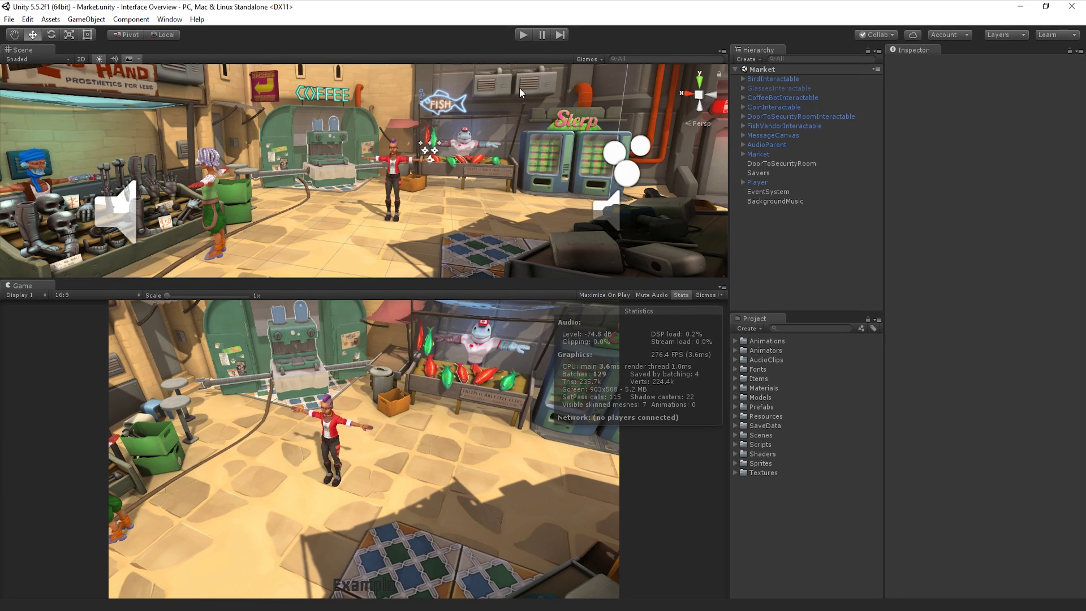
pyautogui.click(518, 35)
pyautogui.click(394, 405)
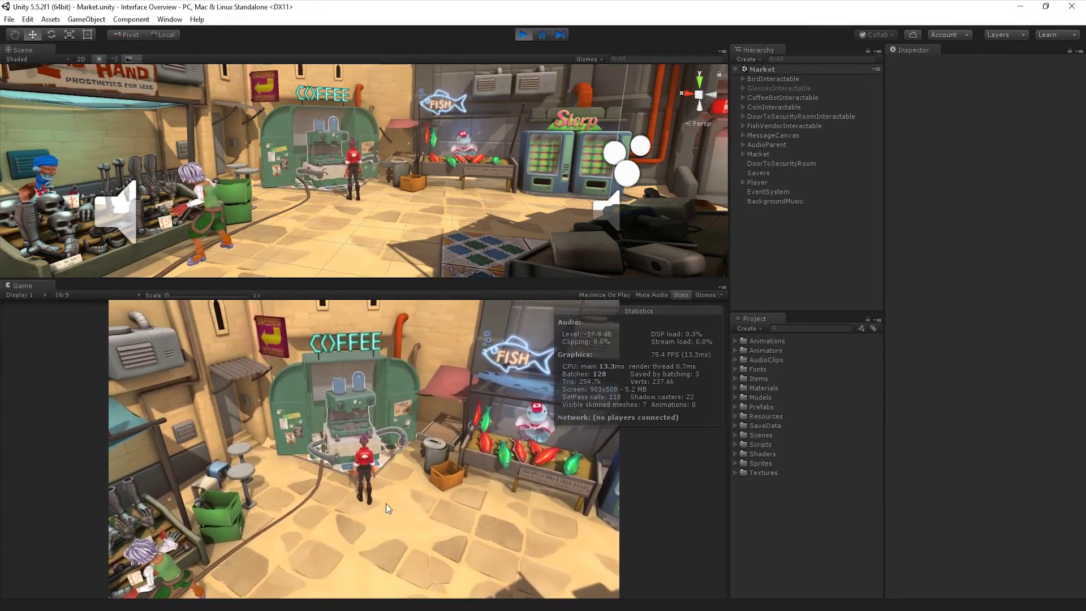
pyautogui.click(386, 503)
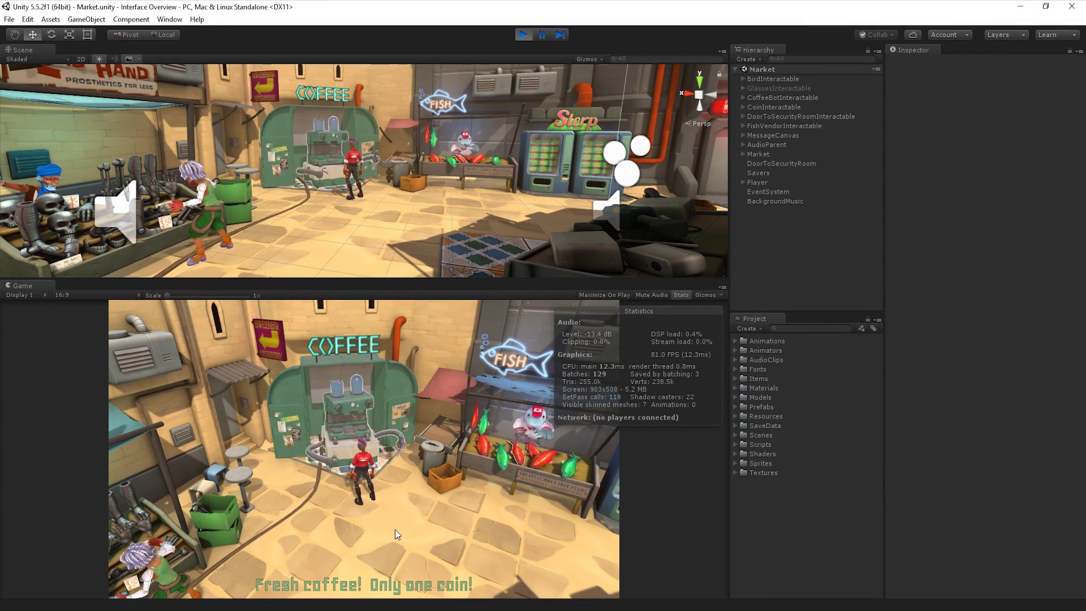
pyautogui.click(361, 540)
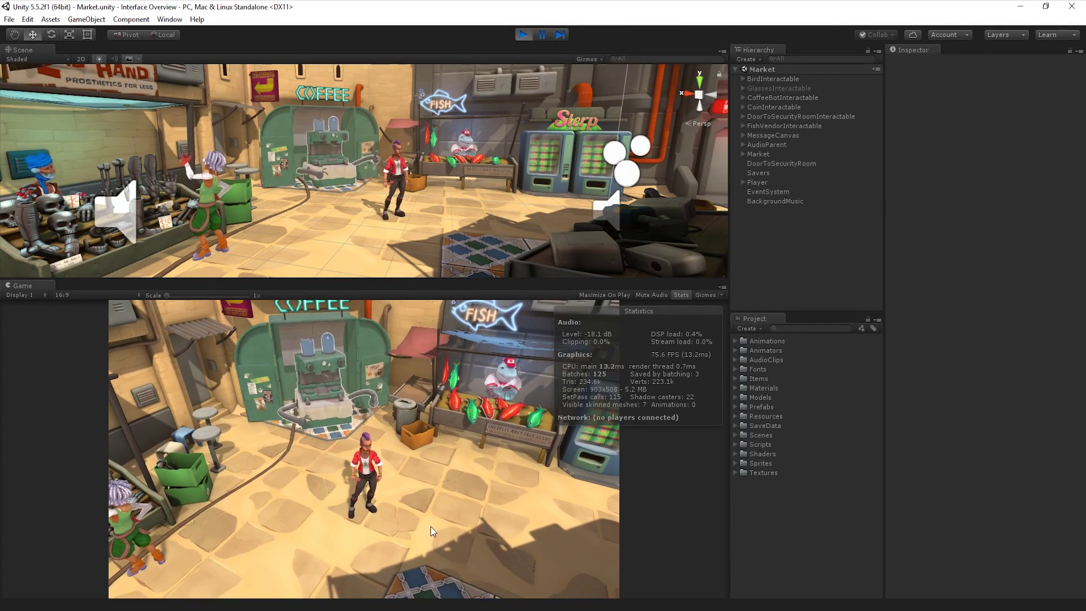
pyautogui.click(521, 36)
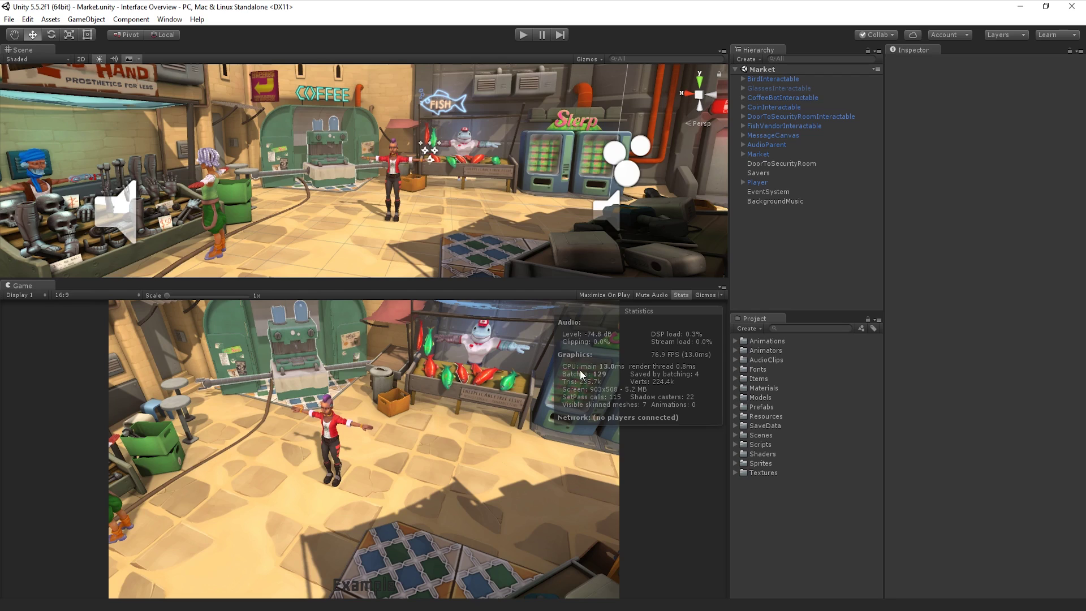
# Turn Stats off, turn Gizmos on, and scroll through the Gizmos dropdown's component list
pyautogui.click(682, 295)
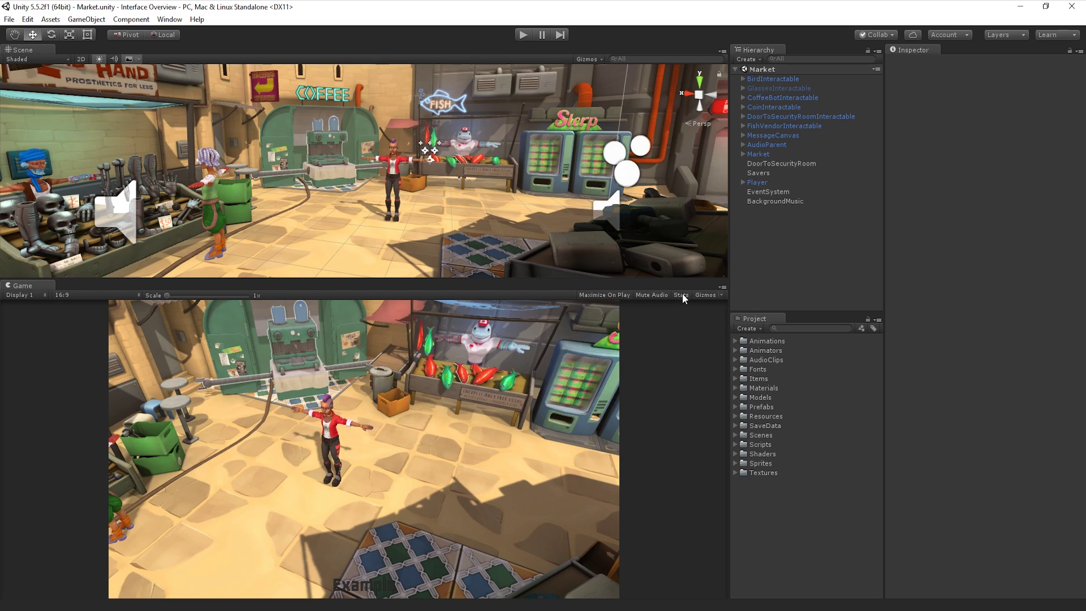
pyautogui.click(715, 293)
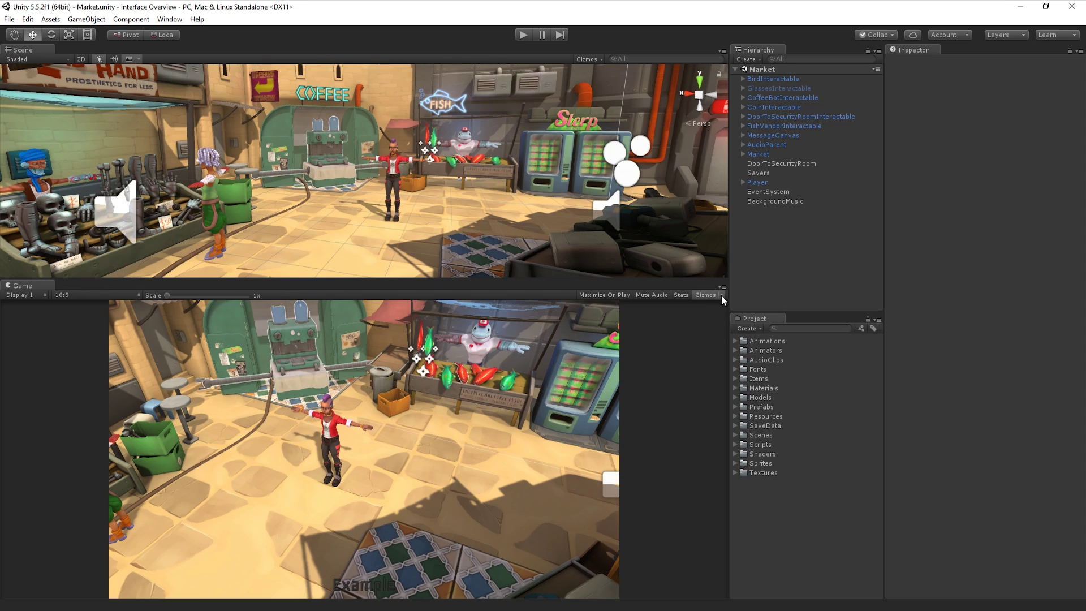
pyautogui.click(721, 296)
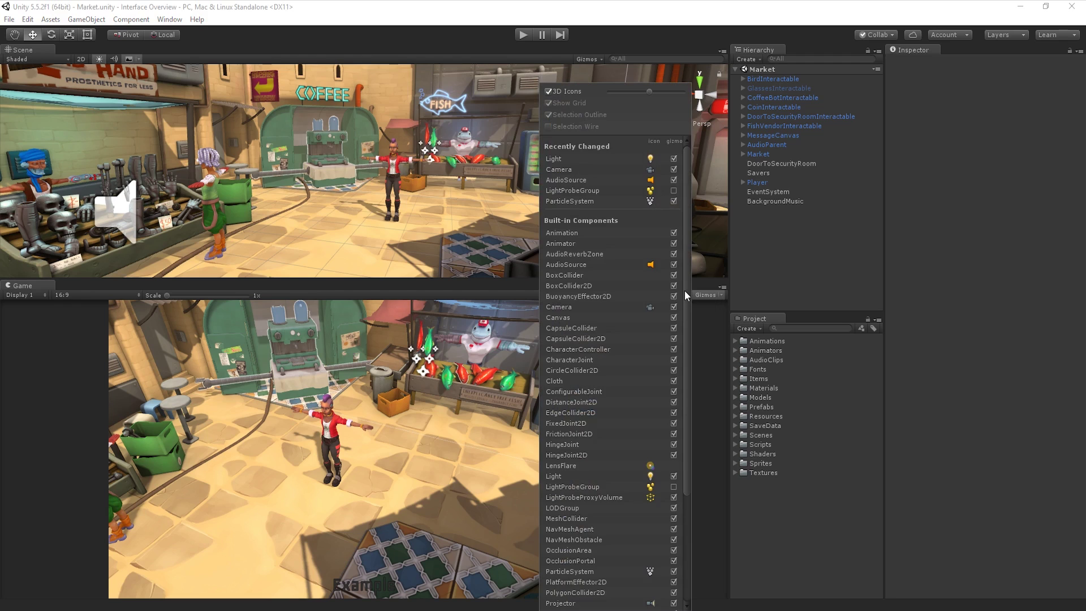
pyautogui.moveTo(688, 289); pyautogui.dragTo(711, 273)
# Close the Gizmos list, start play, and raise the Player's Nav Mesh Agent Speed to 3.72
pyautogui.click(721, 297)
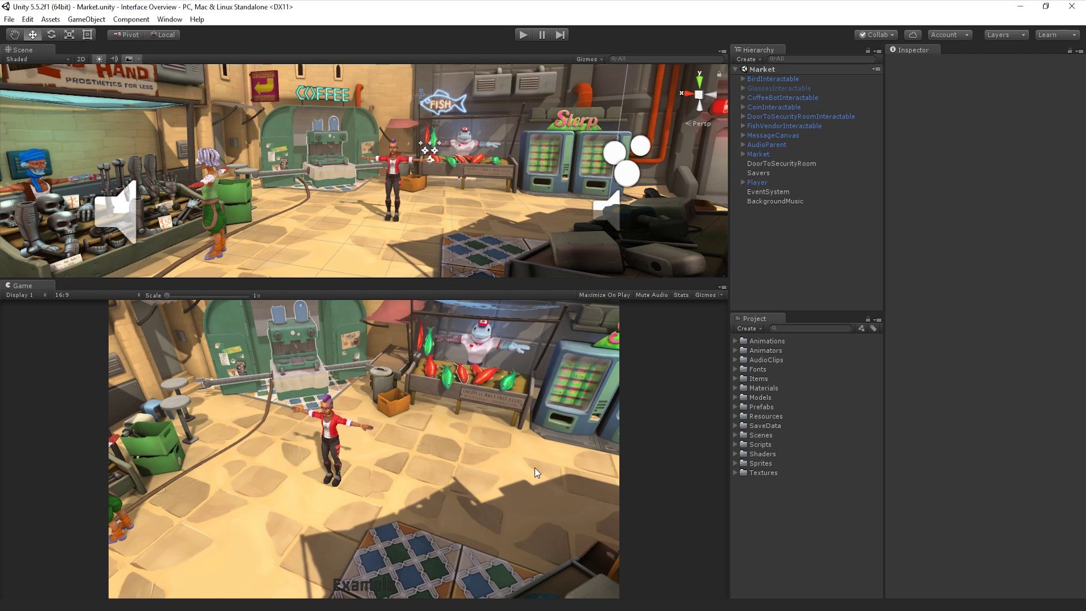
pyautogui.click(523, 35)
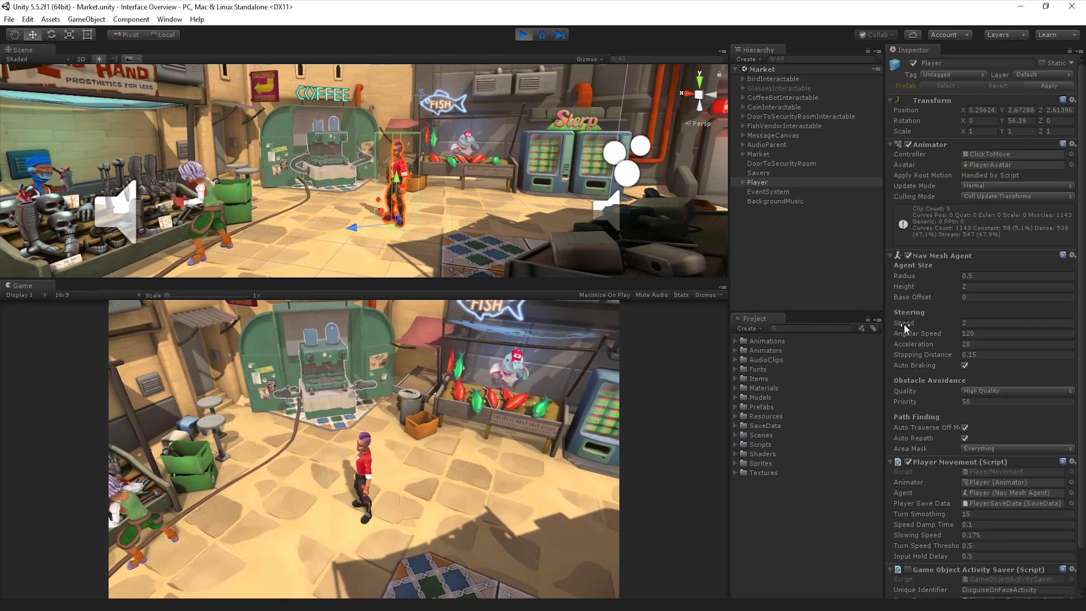
pyautogui.moveTo(903, 324); pyautogui.dragTo(992, 318)
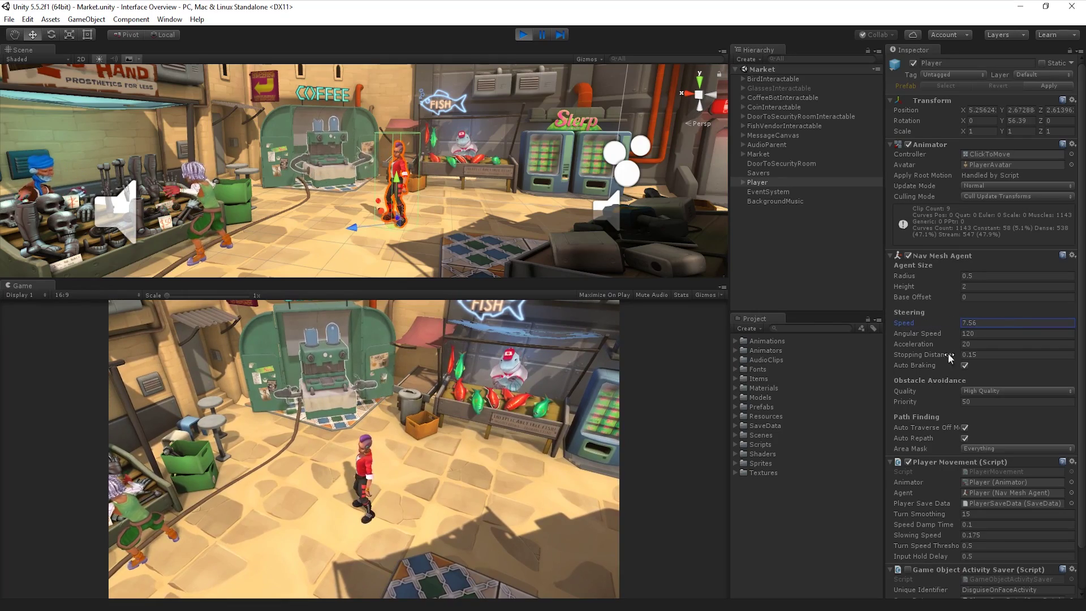
pyautogui.click(579, 497)
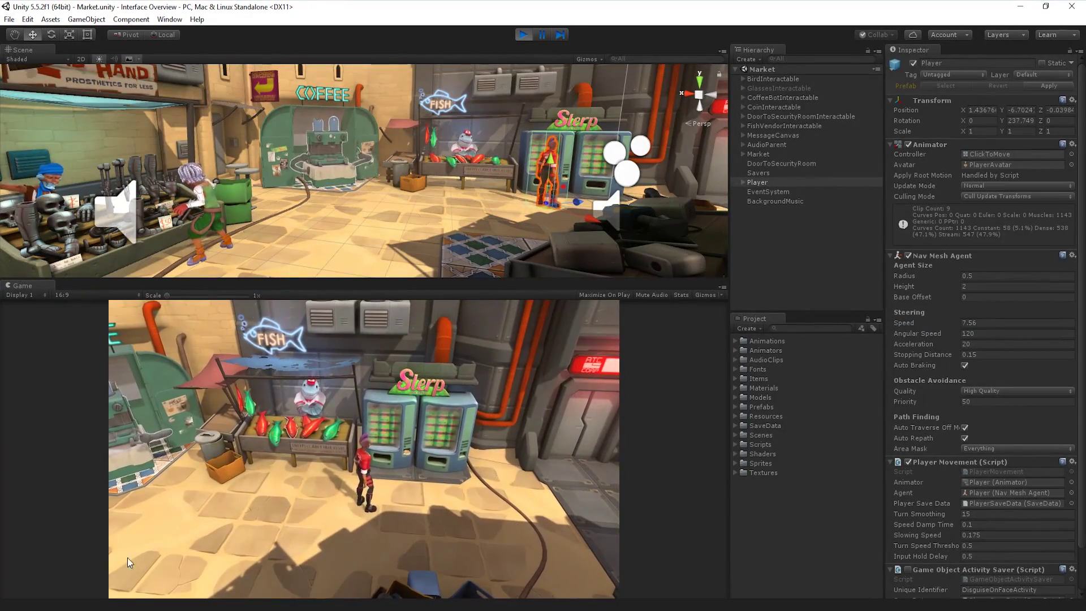
pyautogui.click(146, 551)
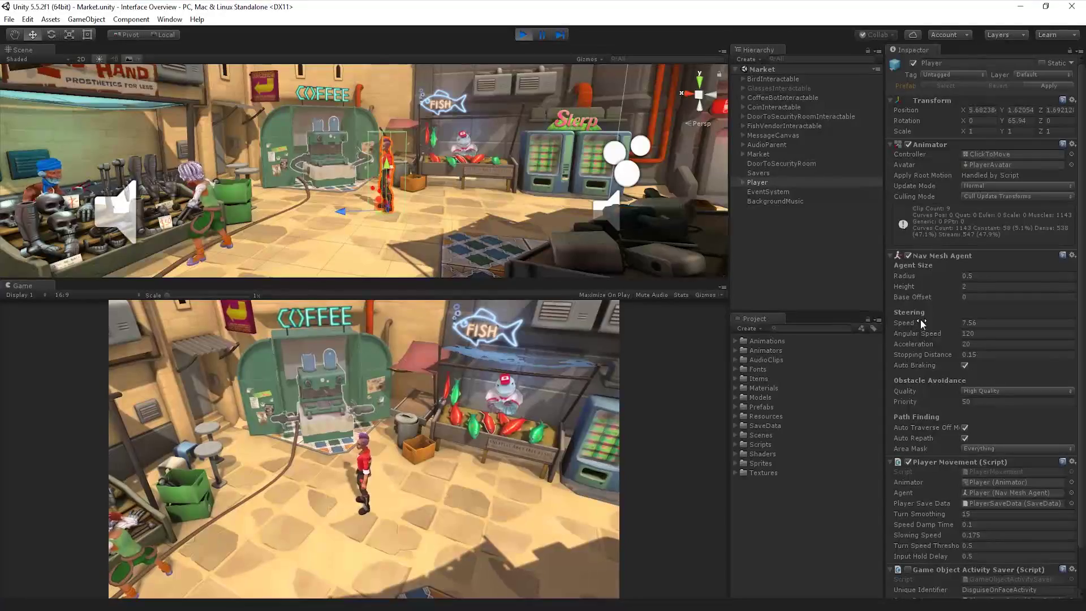
# Push Speed to about 18, run the character around, slow it down, then stop playing
pyautogui.moveTo(914, 321); pyautogui.dragTo(1062, 320)
pyautogui.click(592, 551)
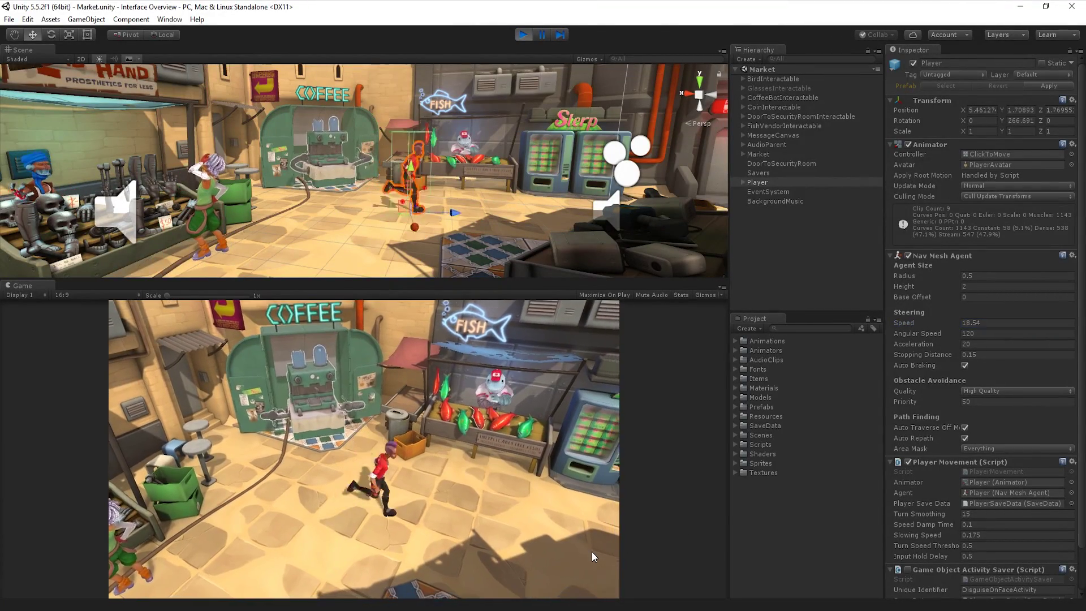
pyautogui.click(195, 549)
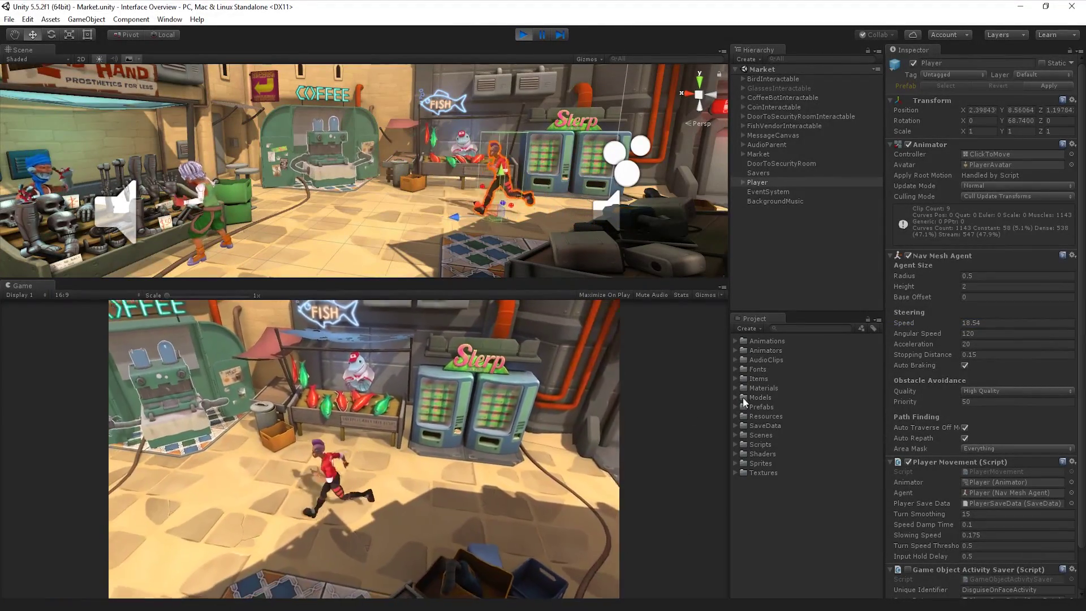
pyautogui.moveTo(940, 327); pyautogui.dragTo(707, 327)
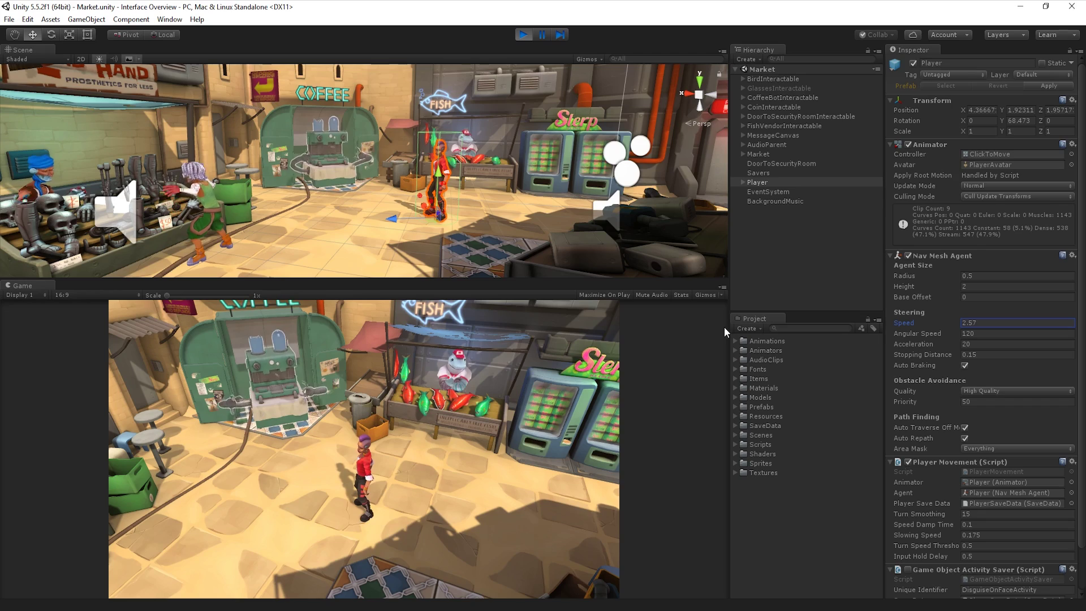
pyautogui.click(472, 535)
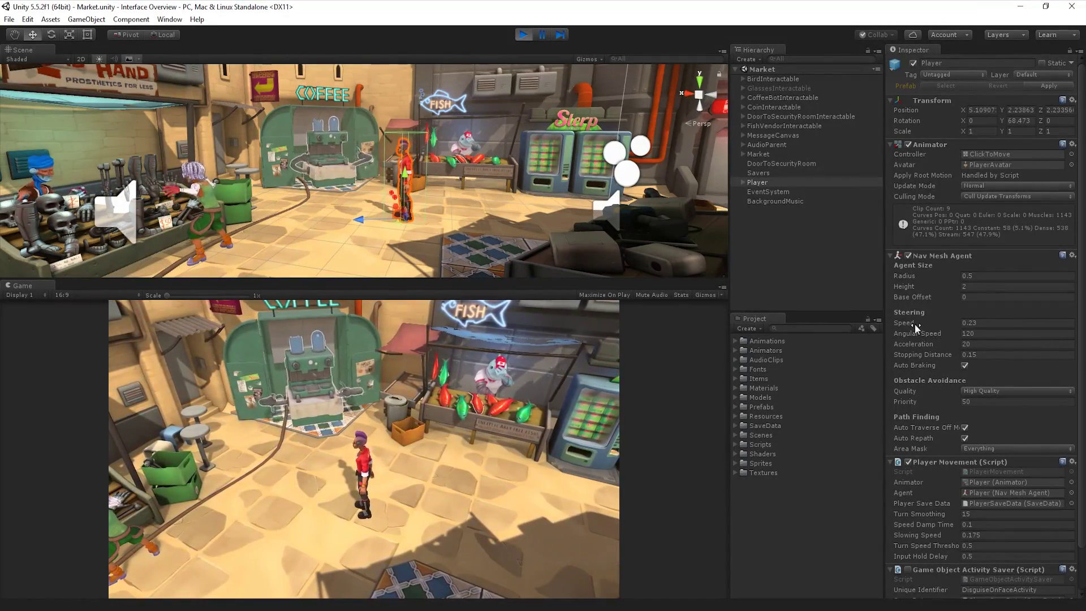
pyautogui.click(522, 35)
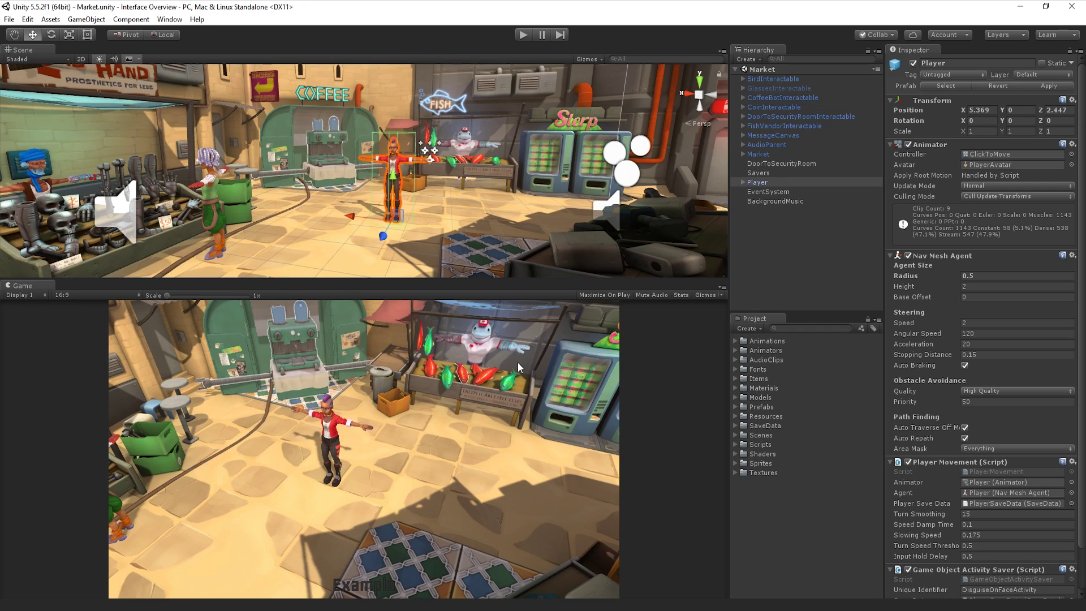
# Set the Preferences > Colors Playmode tint to magenta (#E518DF) and start Play mode
pyautogui.click(27, 19)
pyautogui.click(65, 195)
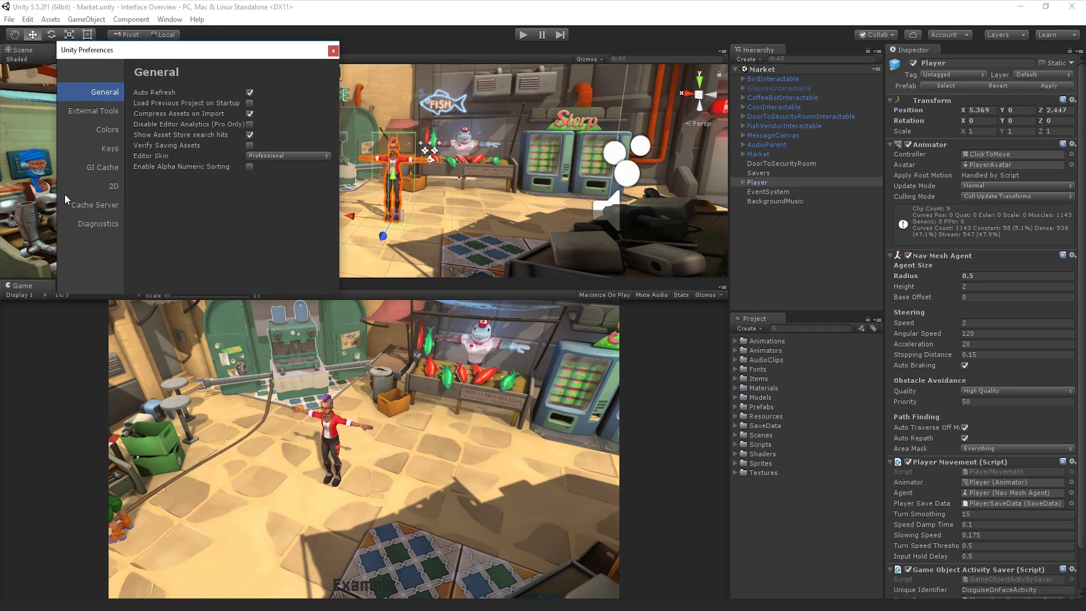
pyautogui.click(109, 138)
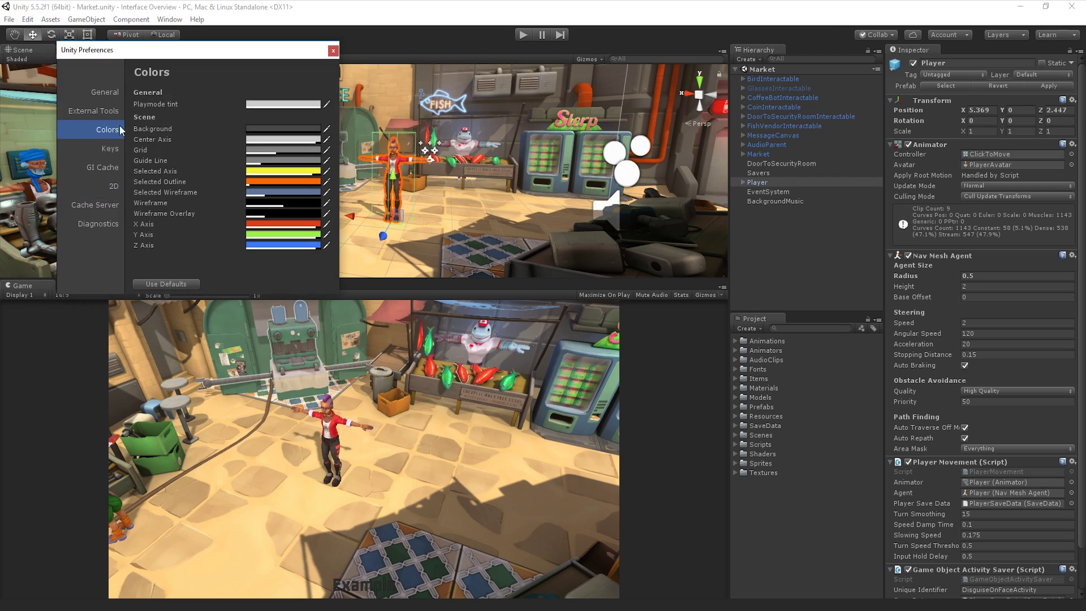
pyautogui.click(281, 104)
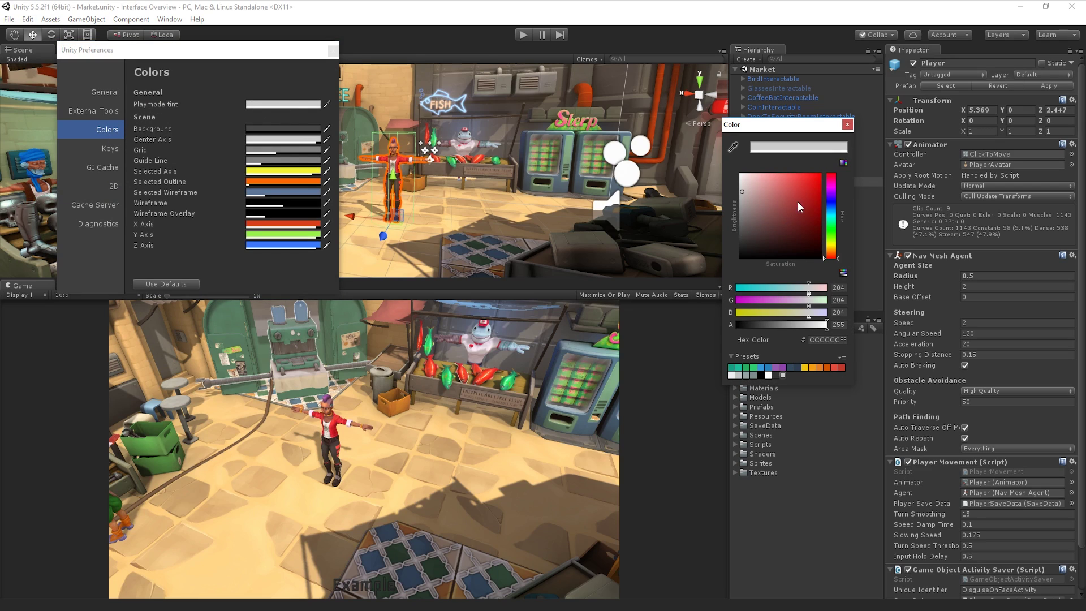
pyautogui.click(831, 186)
pyautogui.click(811, 185)
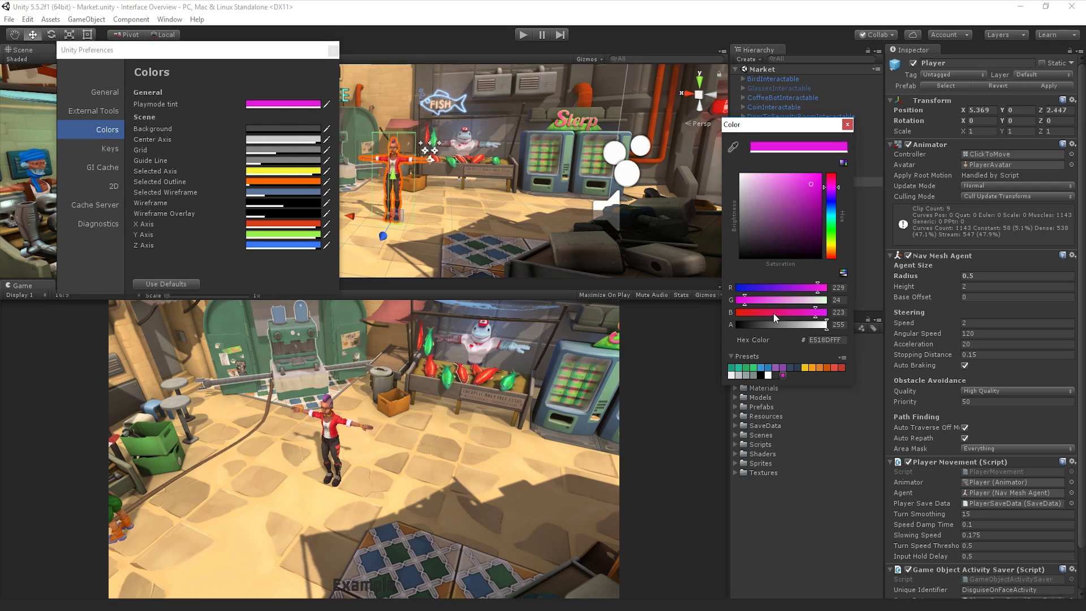
pyautogui.click(846, 125)
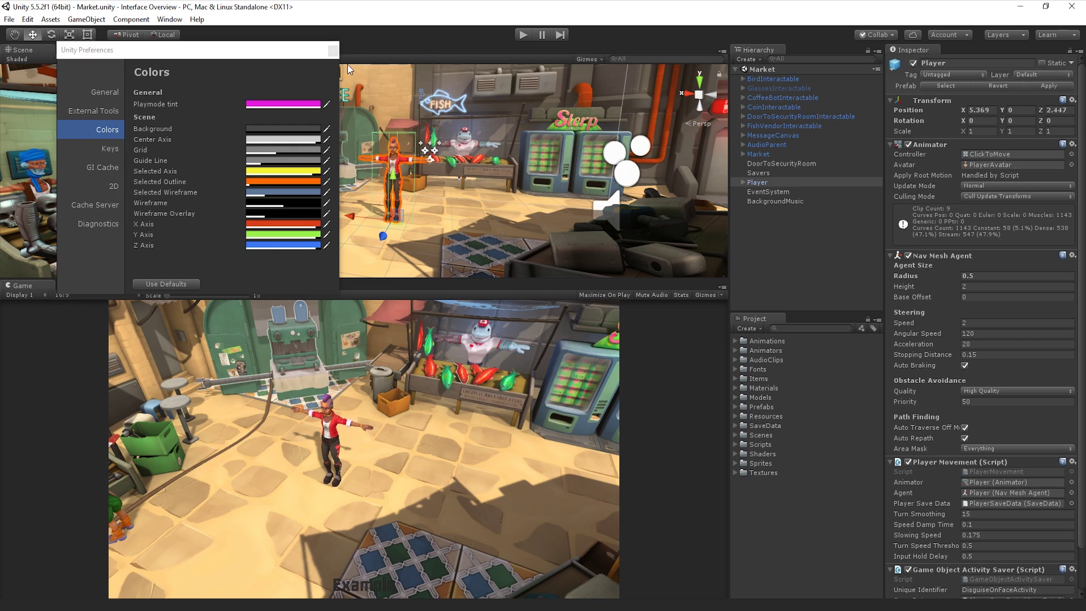
pyautogui.click(333, 51)
pyautogui.click(523, 35)
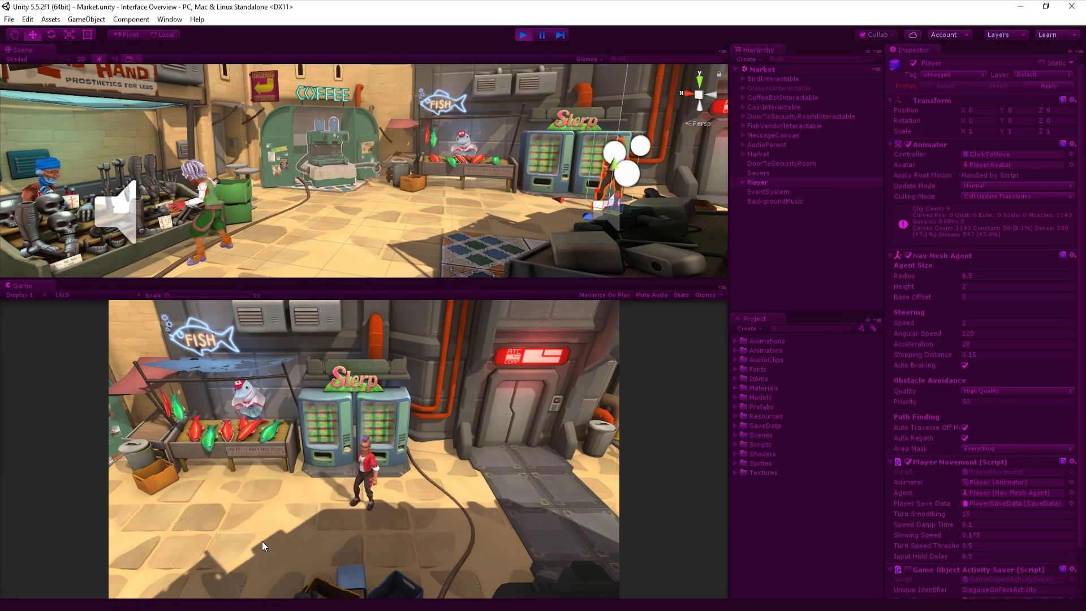
# Walk the character to two floor spots in the Game view, then stop play mode
pyautogui.click(262, 541)
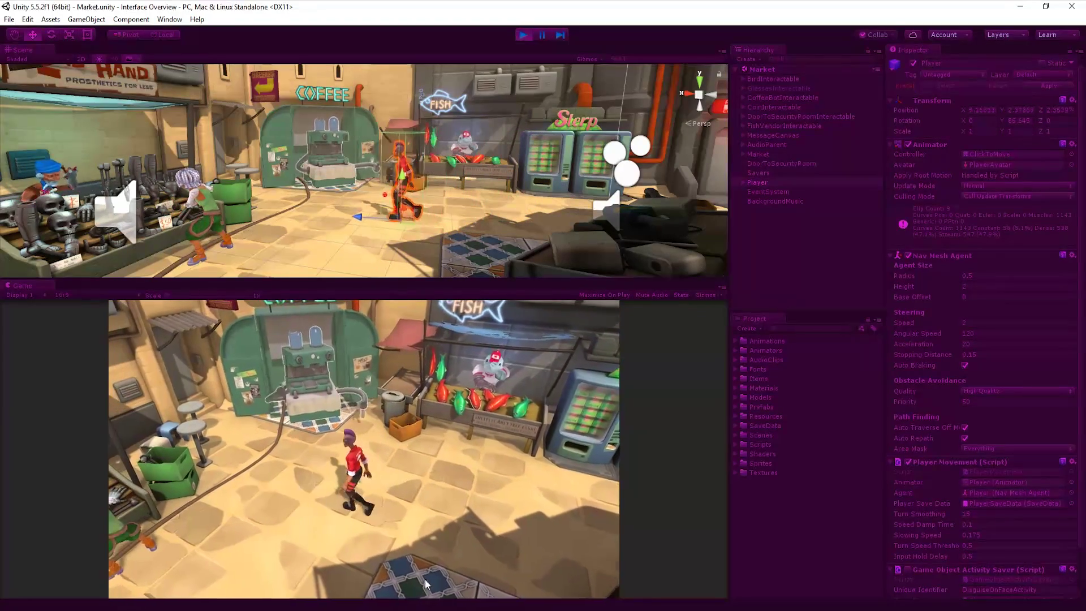
pyautogui.click(417, 538)
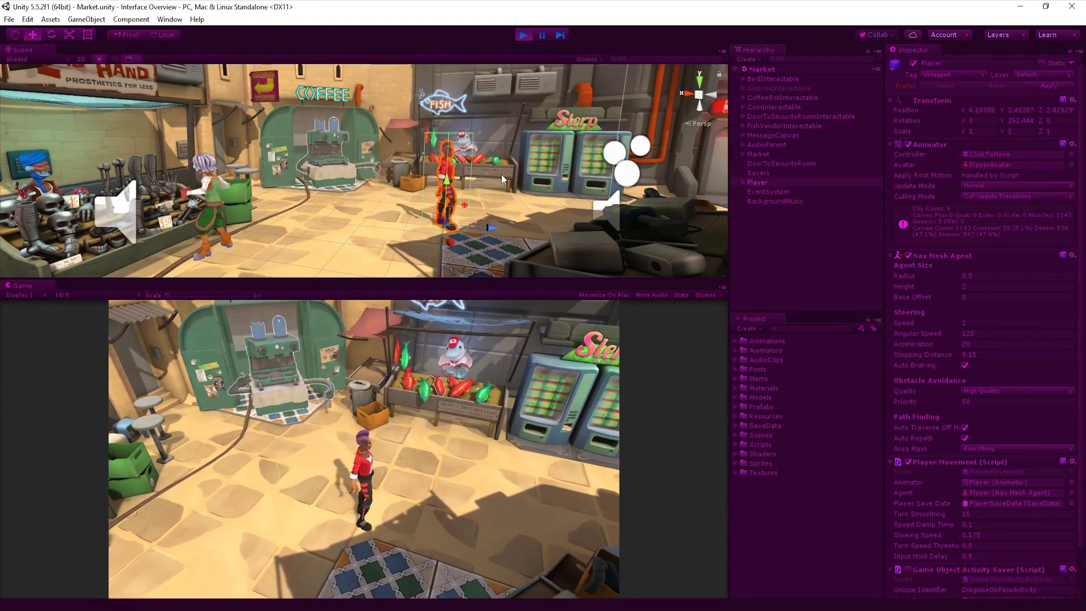
pyautogui.click(524, 35)
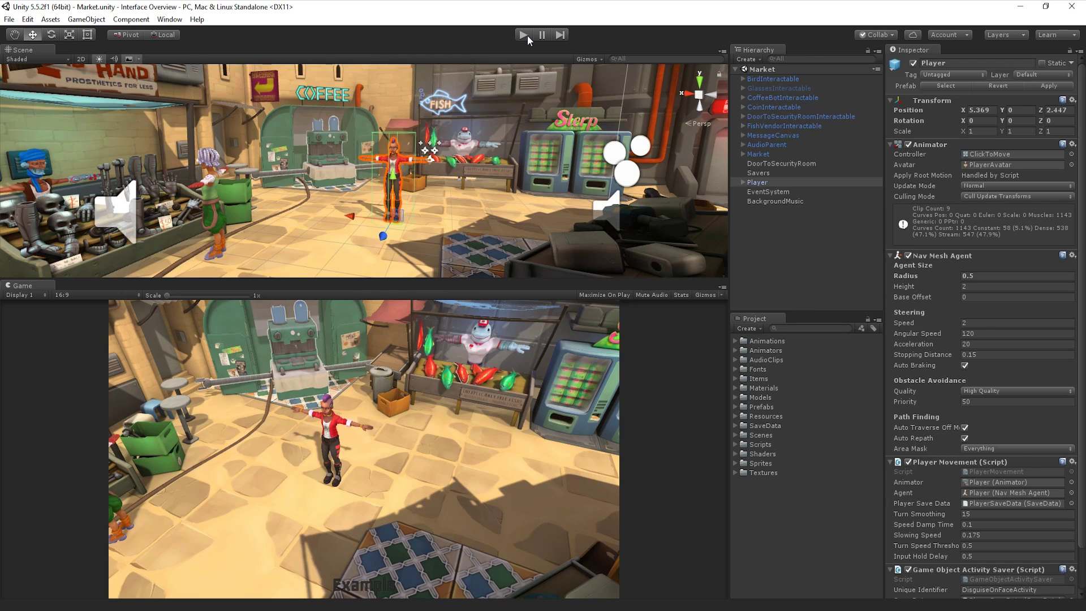